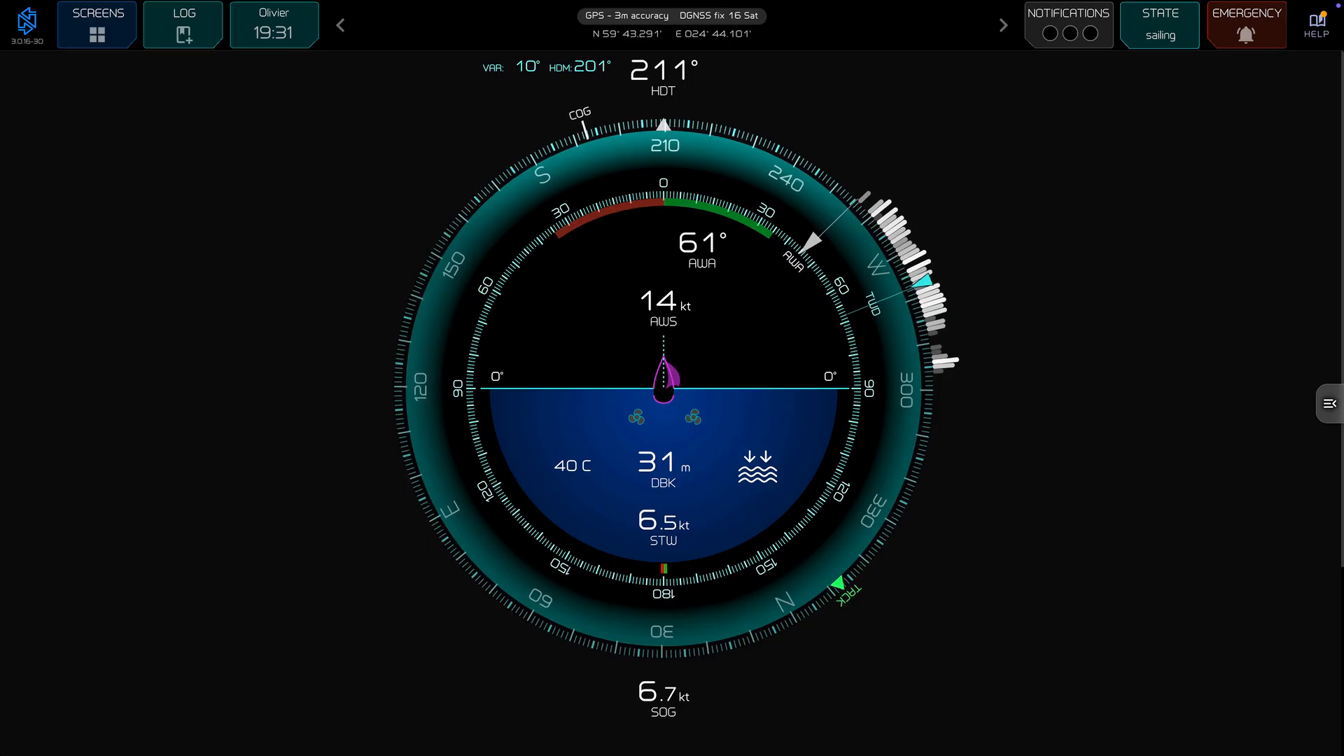
# Bring up the screens list over the navigation display.
pyautogui.click(98, 34)
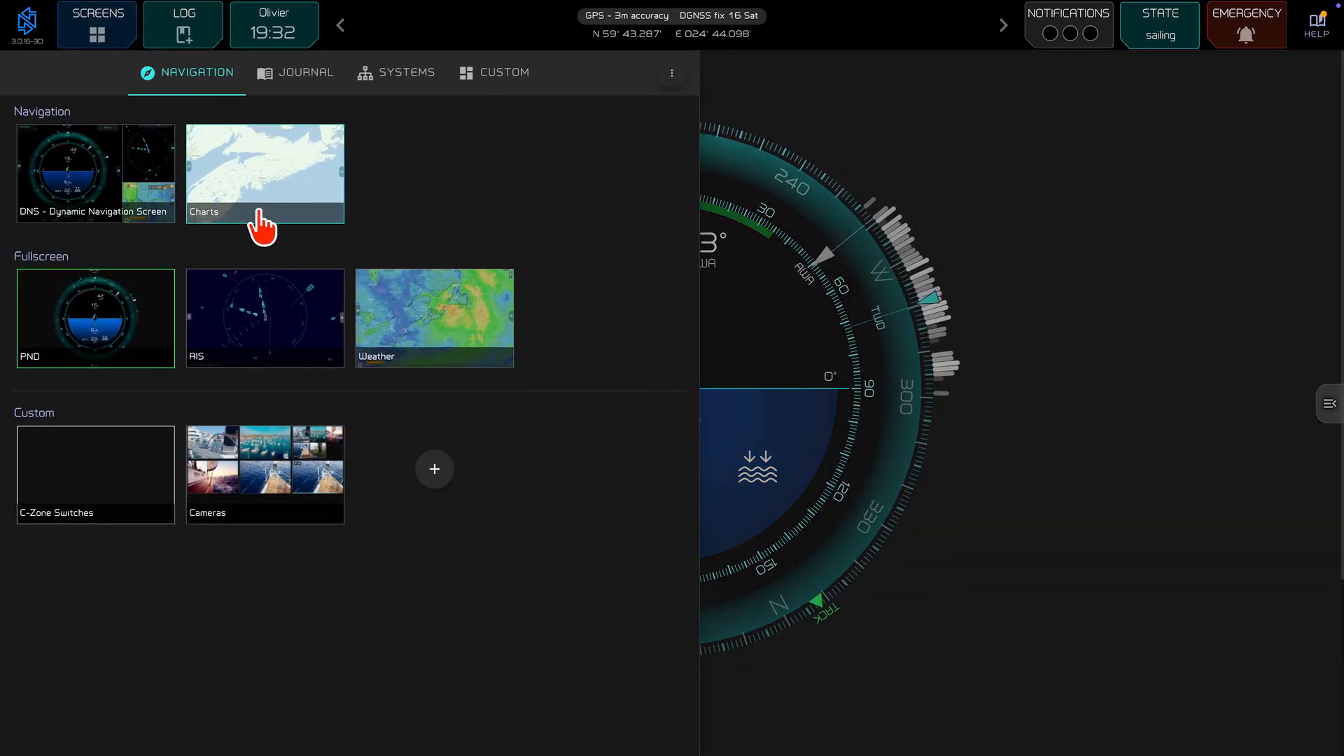
# Check the existing Cameras screen's live feeds, then switch back to the navigation screen.
pyautogui.click(277, 455)
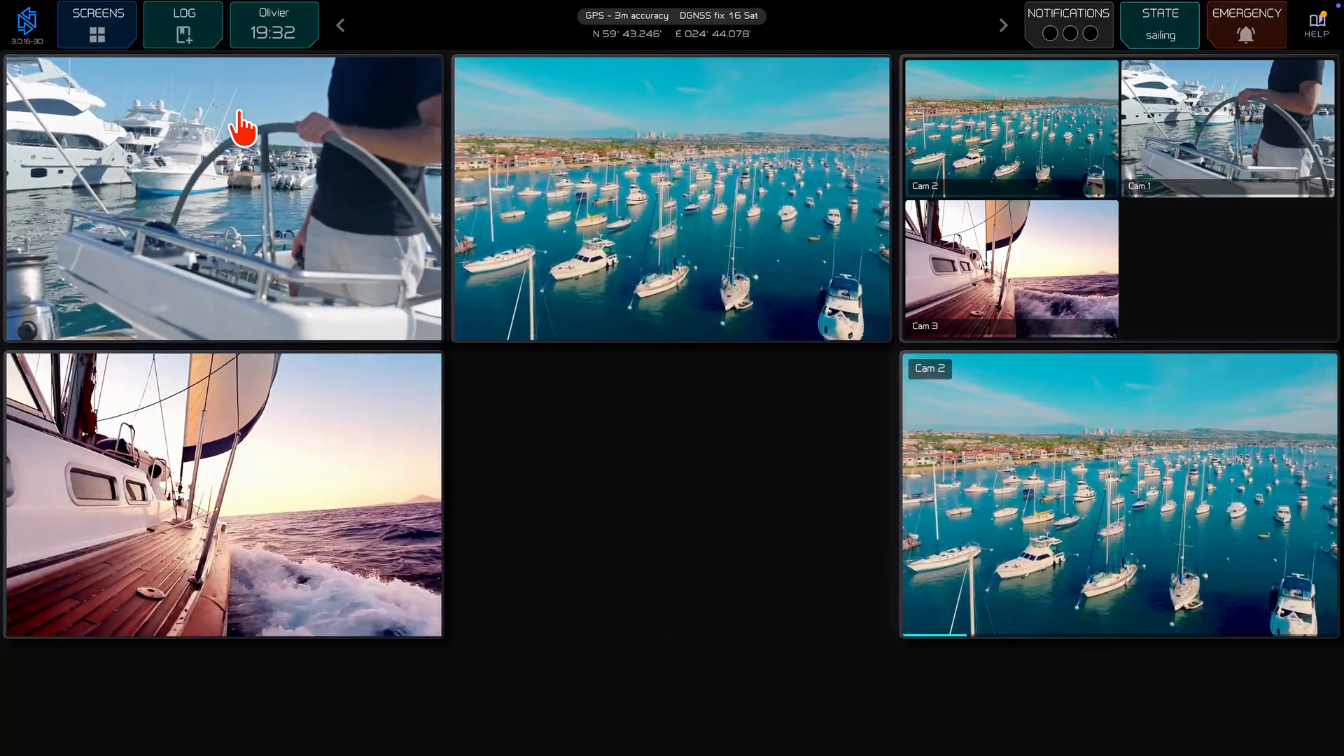
pyautogui.click(101, 35)
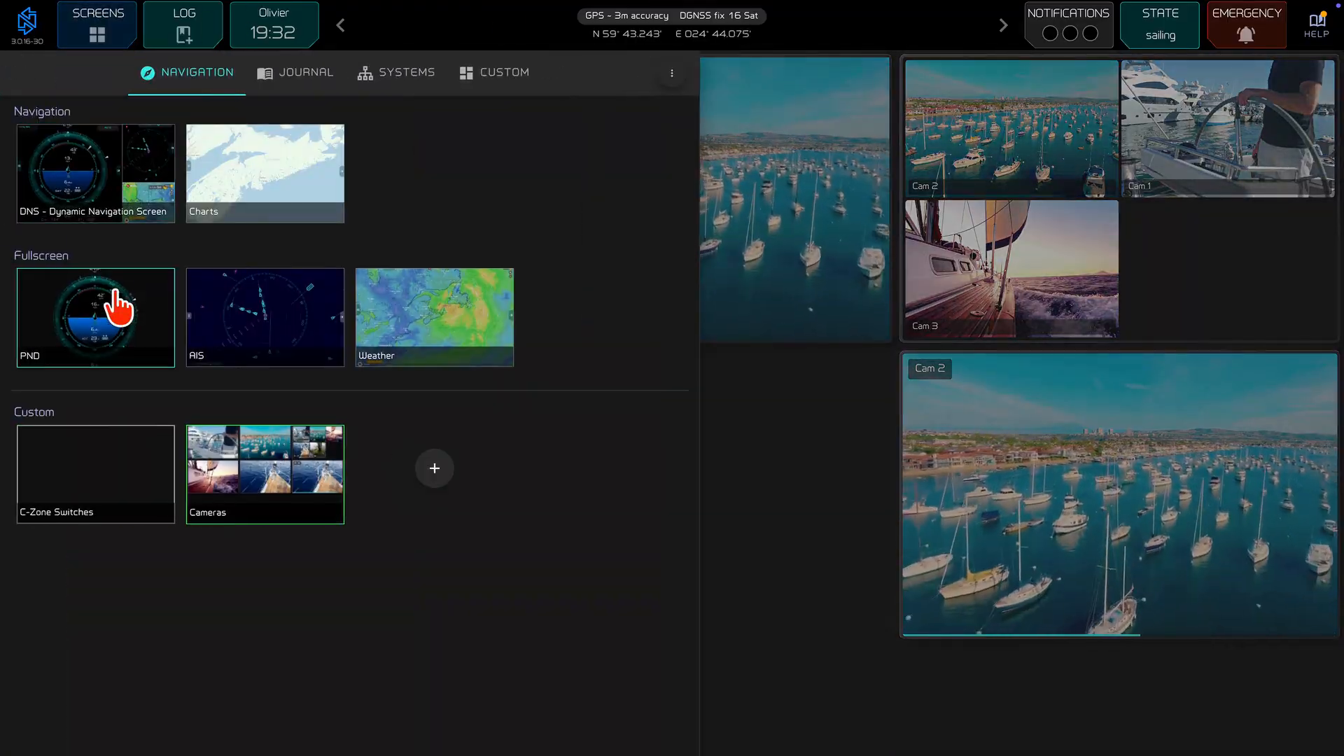
pyautogui.click(110, 168)
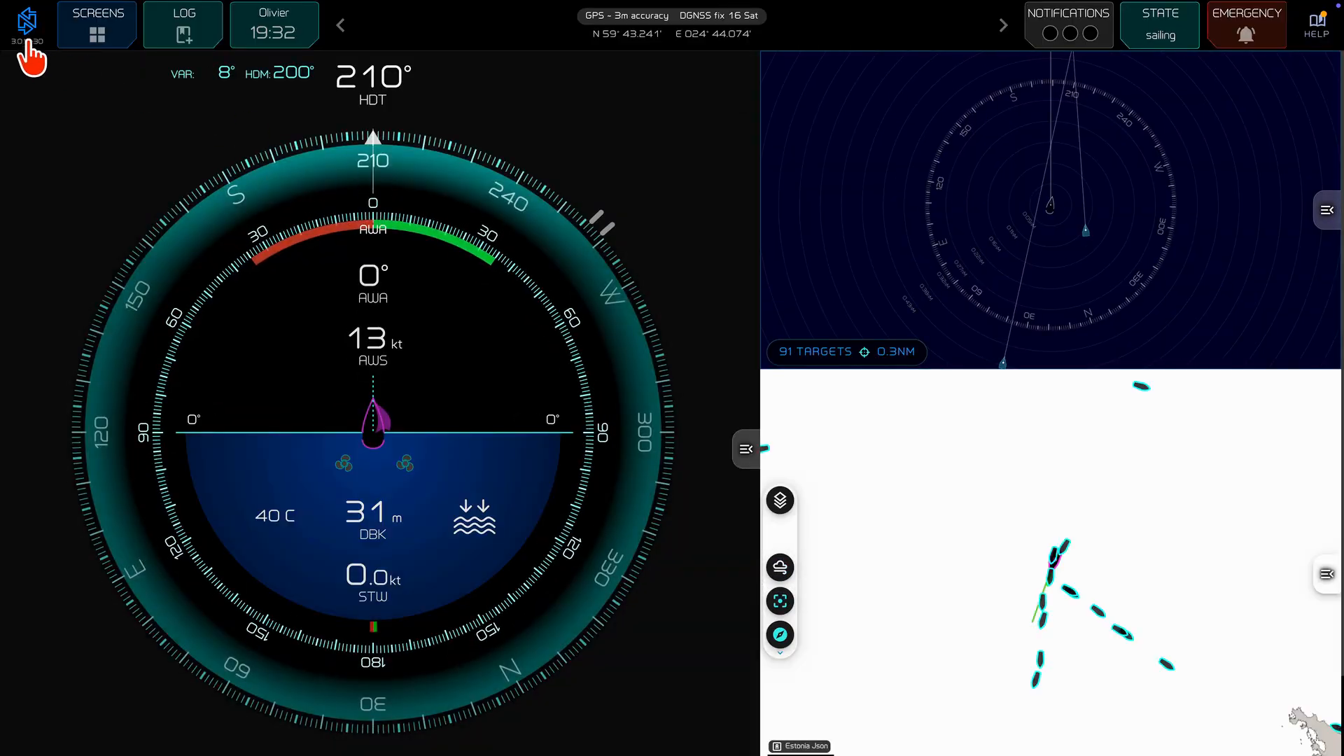
pyautogui.click(28, 42)
# Go to Zora Setup's Add-ons page and open the Cameras stream list.
pyautogui.click(74, 109)
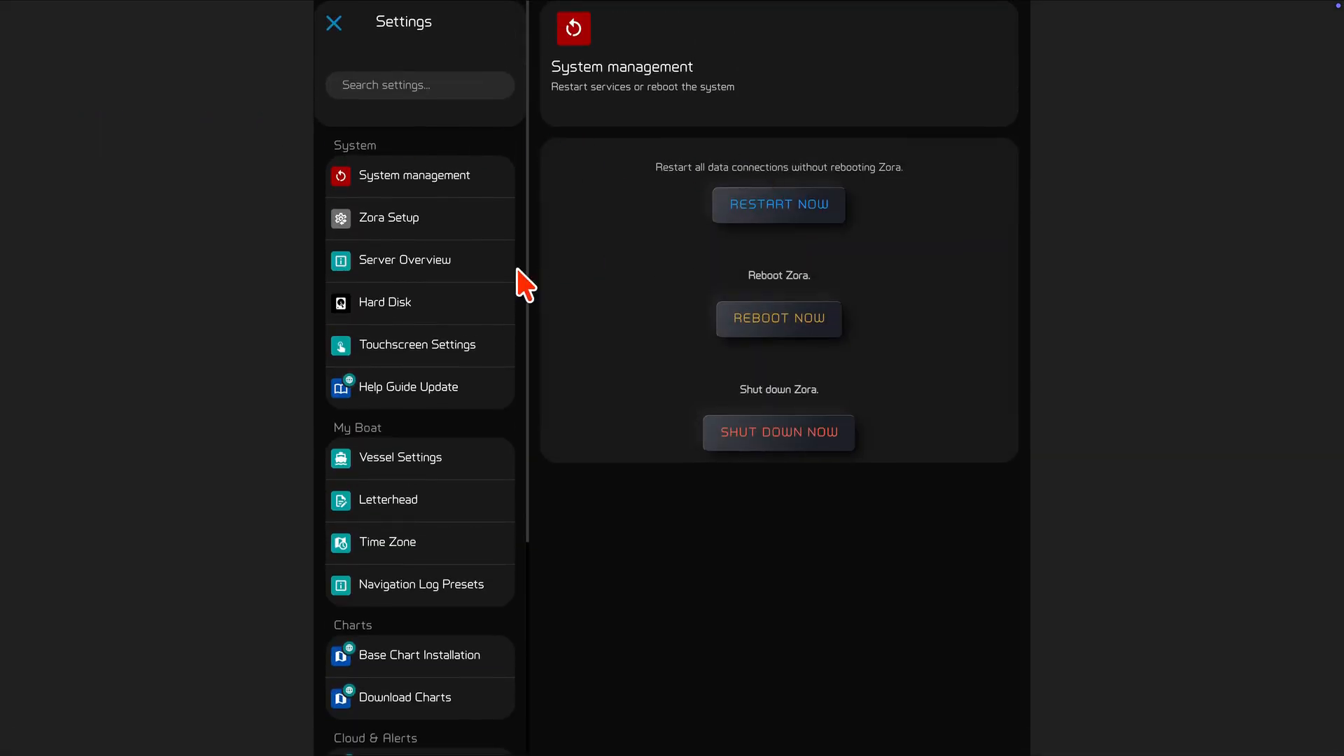
pyautogui.click(422, 225)
pyautogui.click(805, 324)
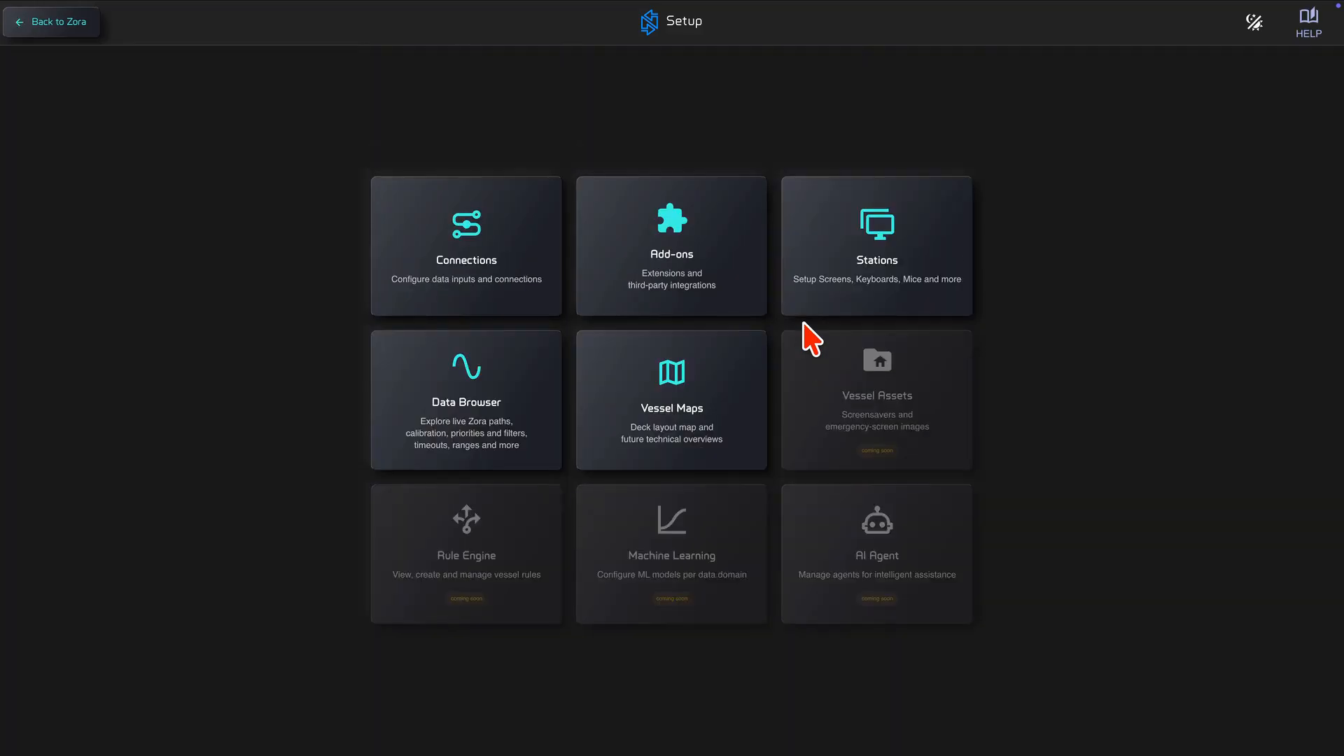
pyautogui.click(681, 235)
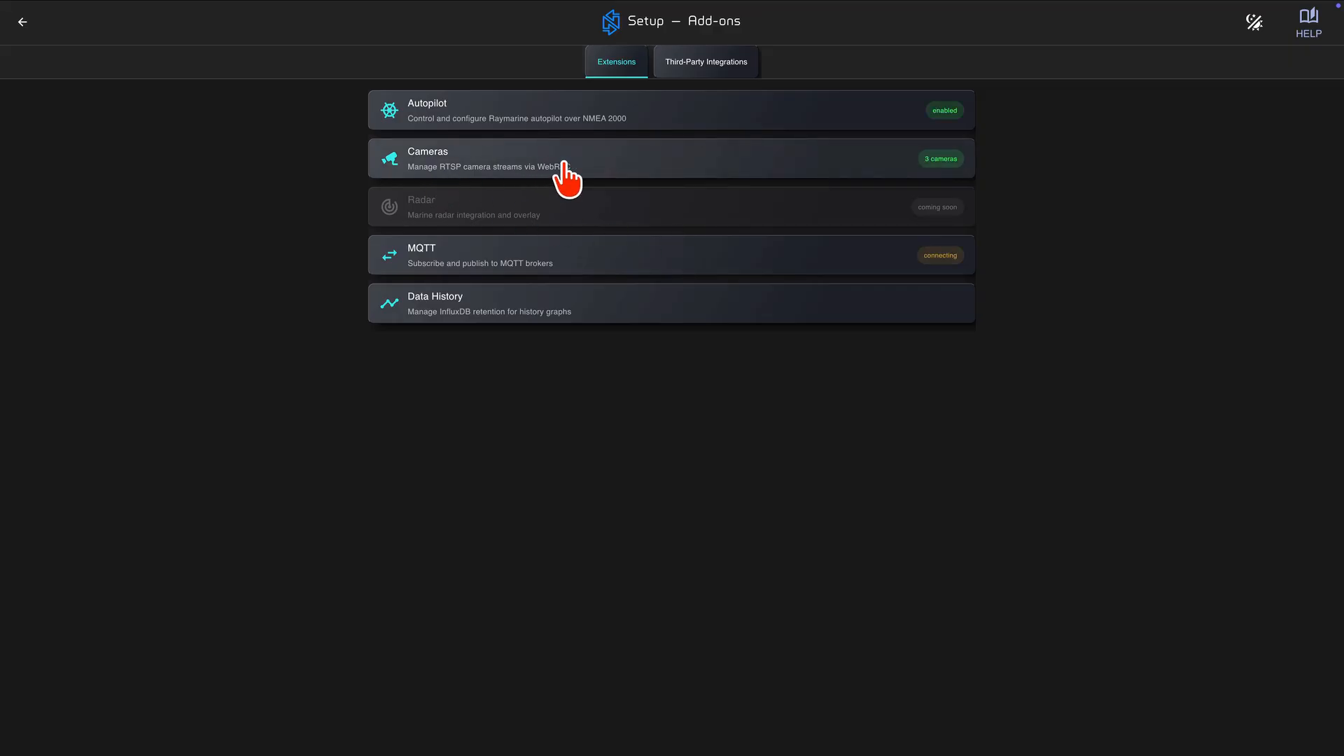
pyautogui.click(621, 162)
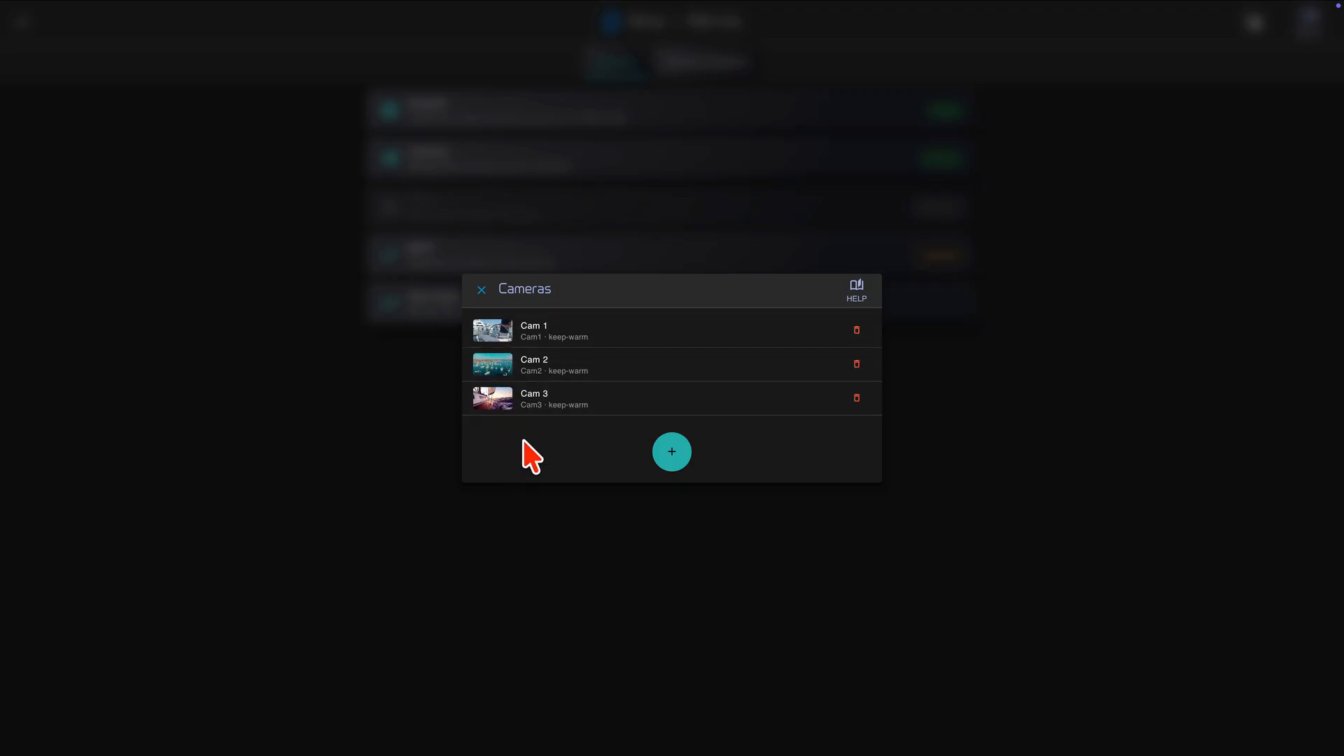
# Start a new camera entry next to Cam 1, Cam 2 and Cam 3.
pyautogui.click(673, 453)
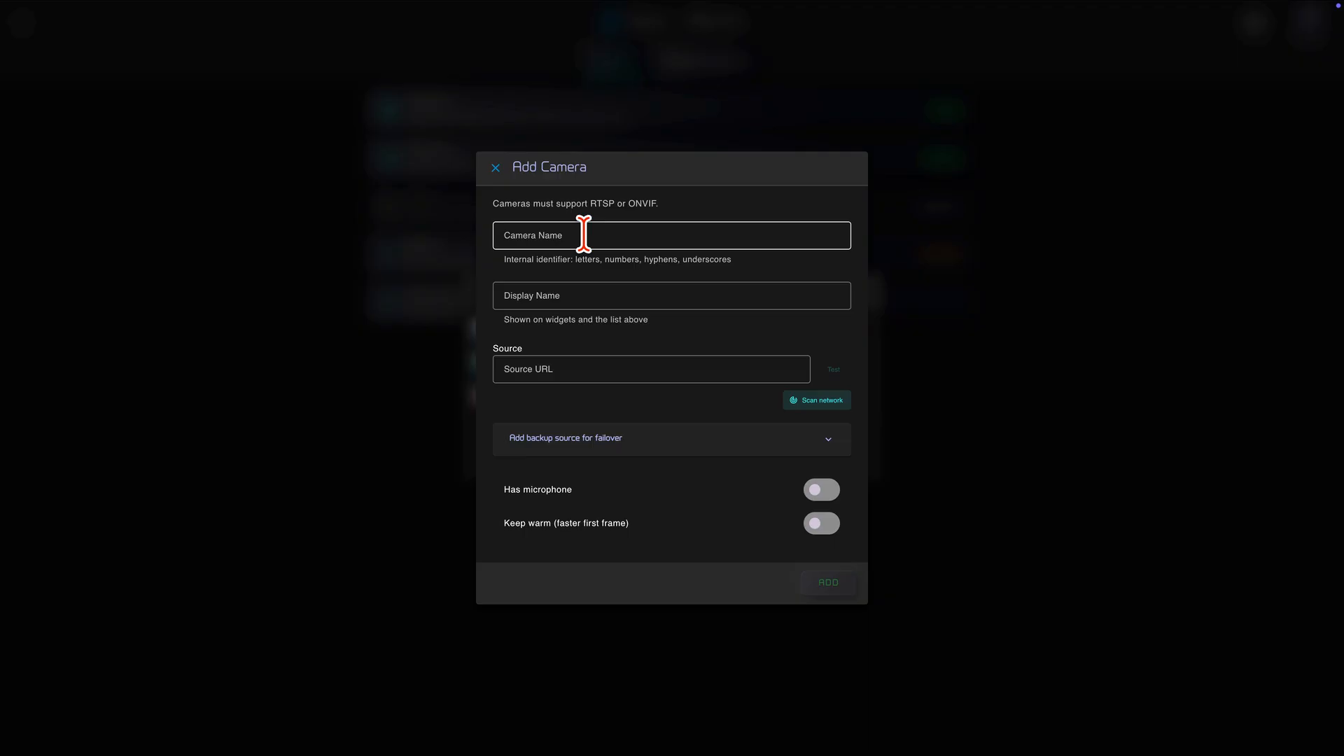
# Enter Foredeck as the new camera's name, moving on to display name and source URL.
pyautogui.click(584, 235)
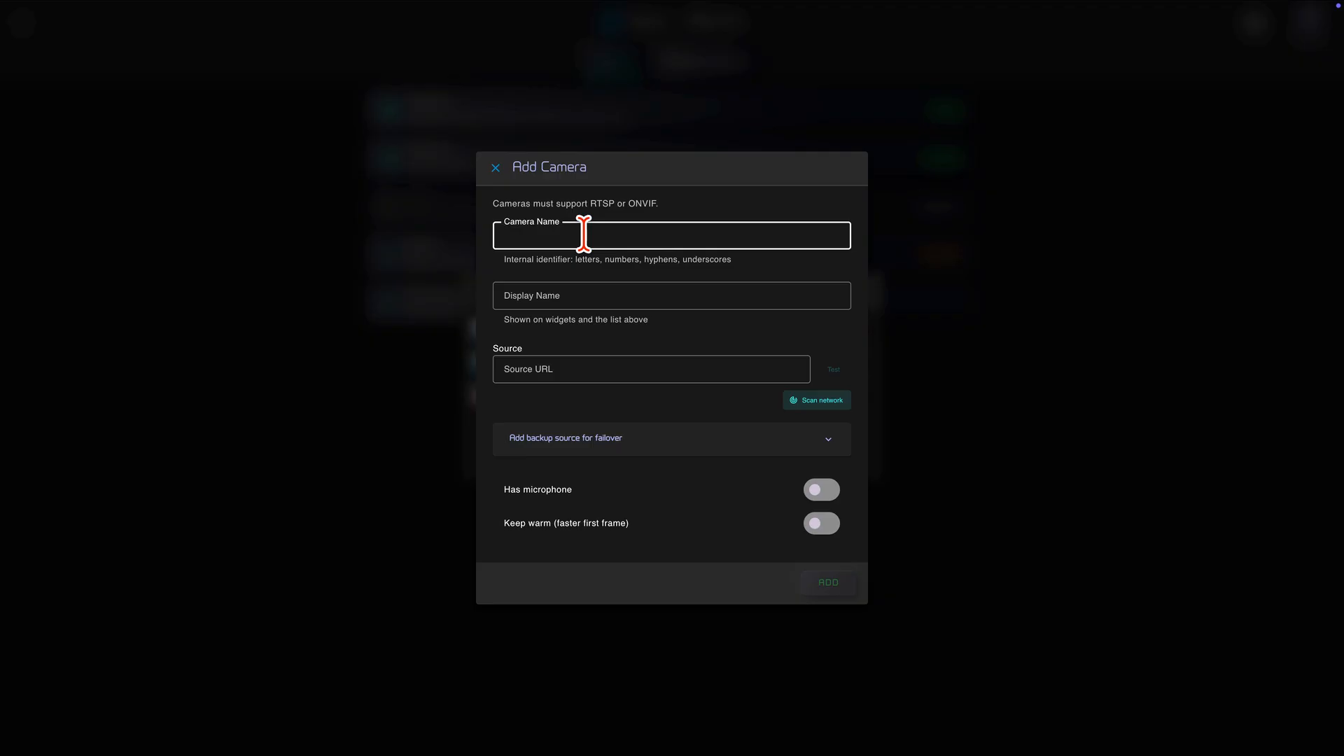
pyautogui.write('Foredeck')
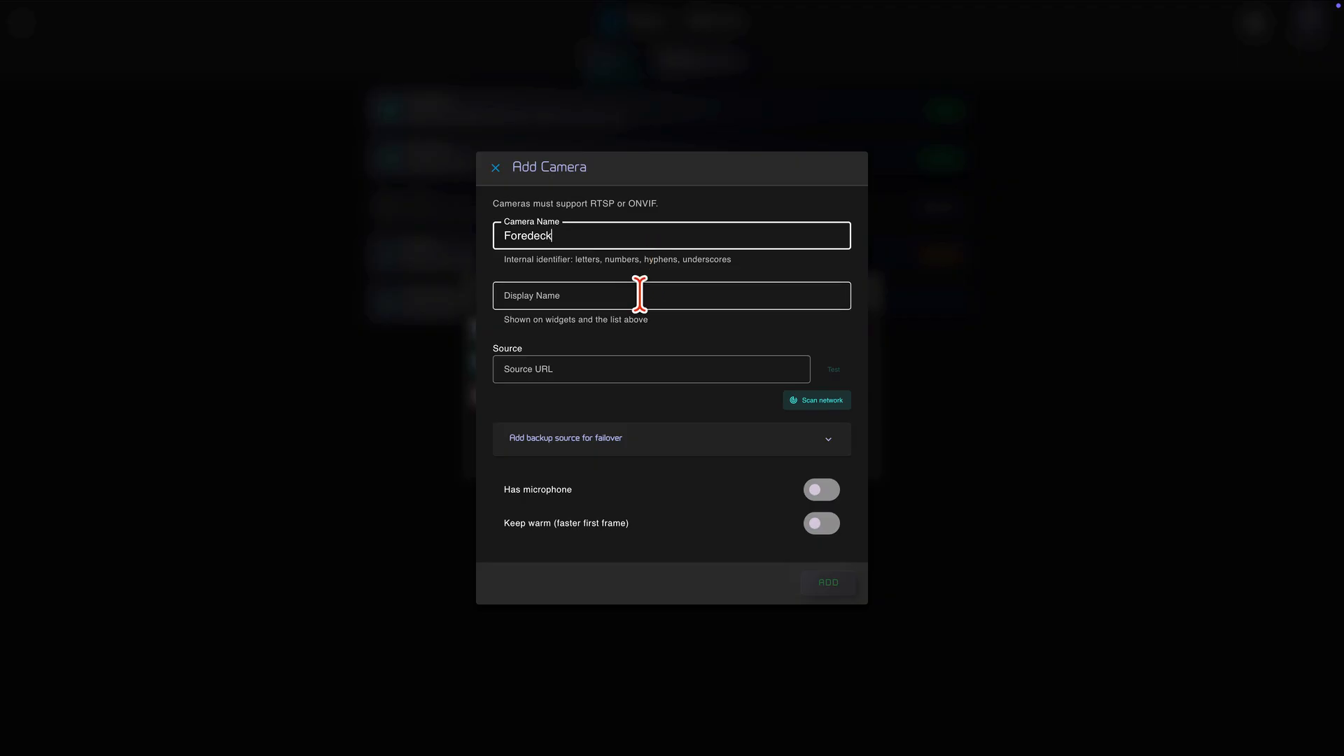
pyautogui.click(639, 294)
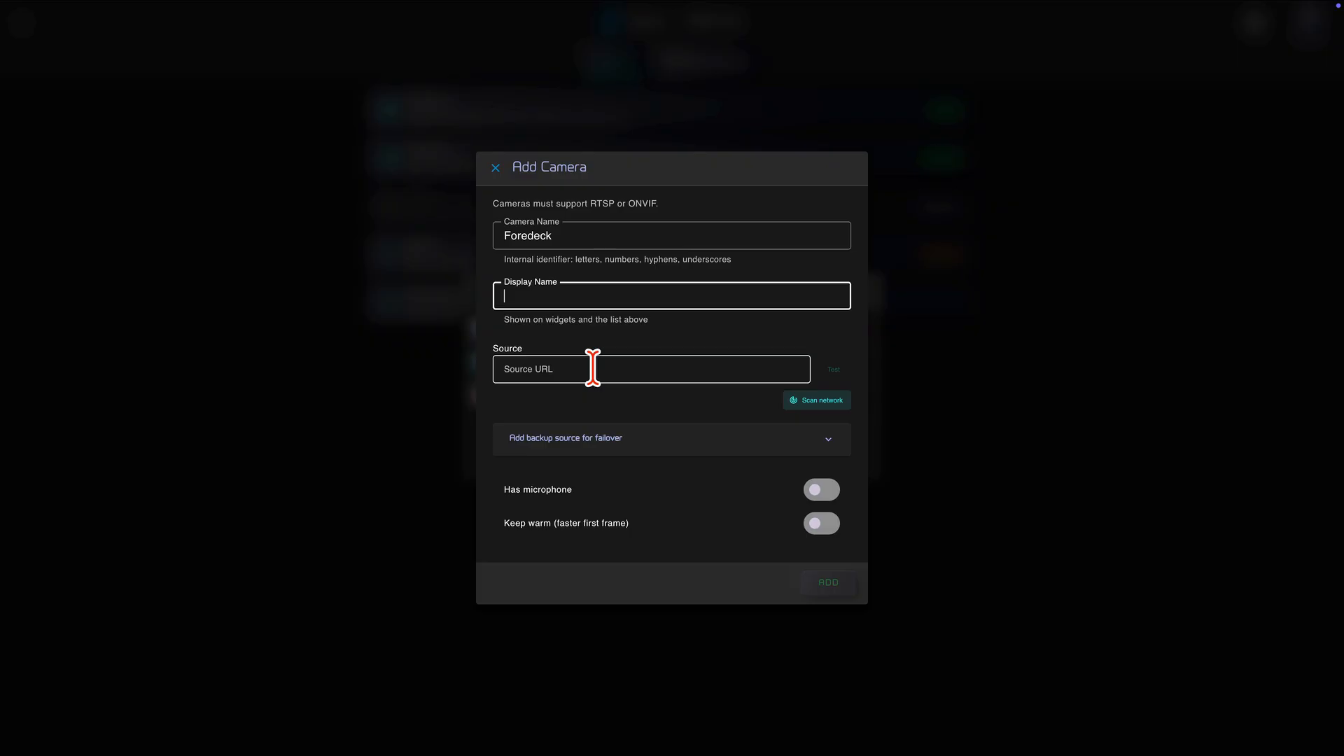
pyautogui.click(593, 368)
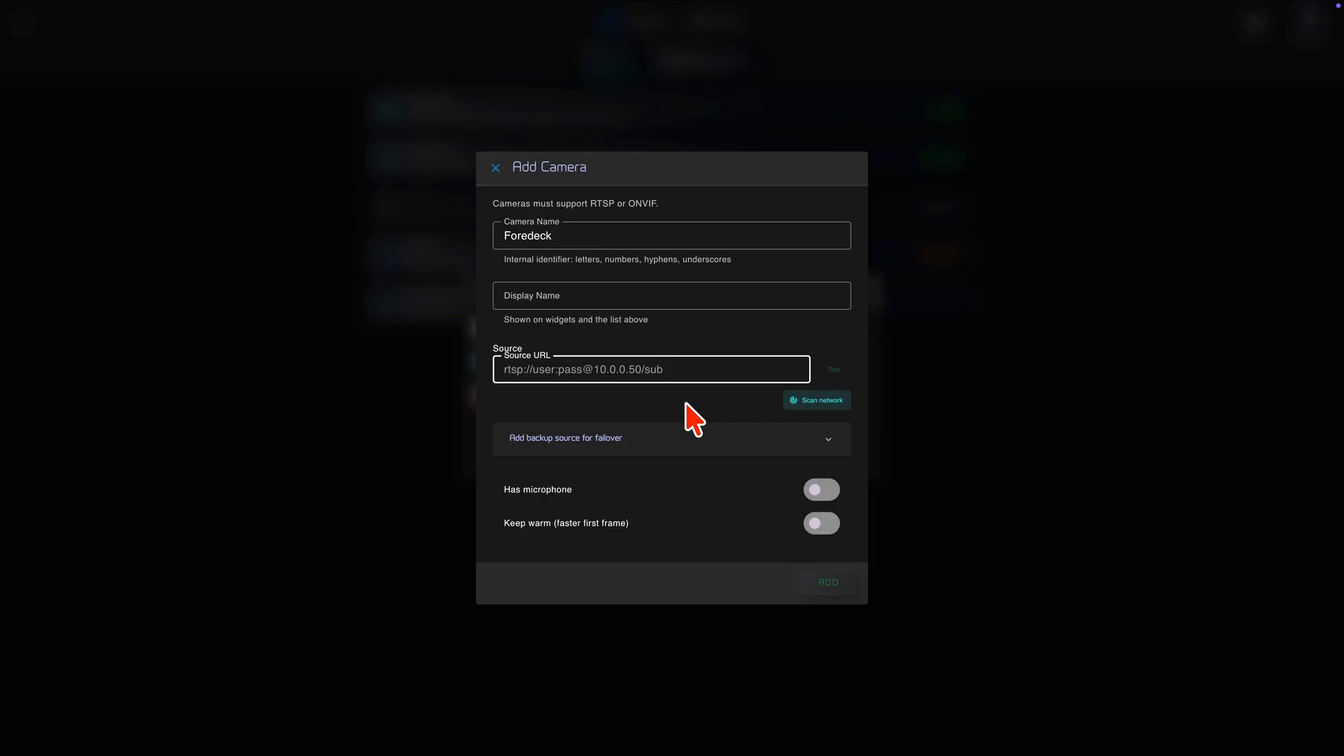
pyautogui.write('onvi')
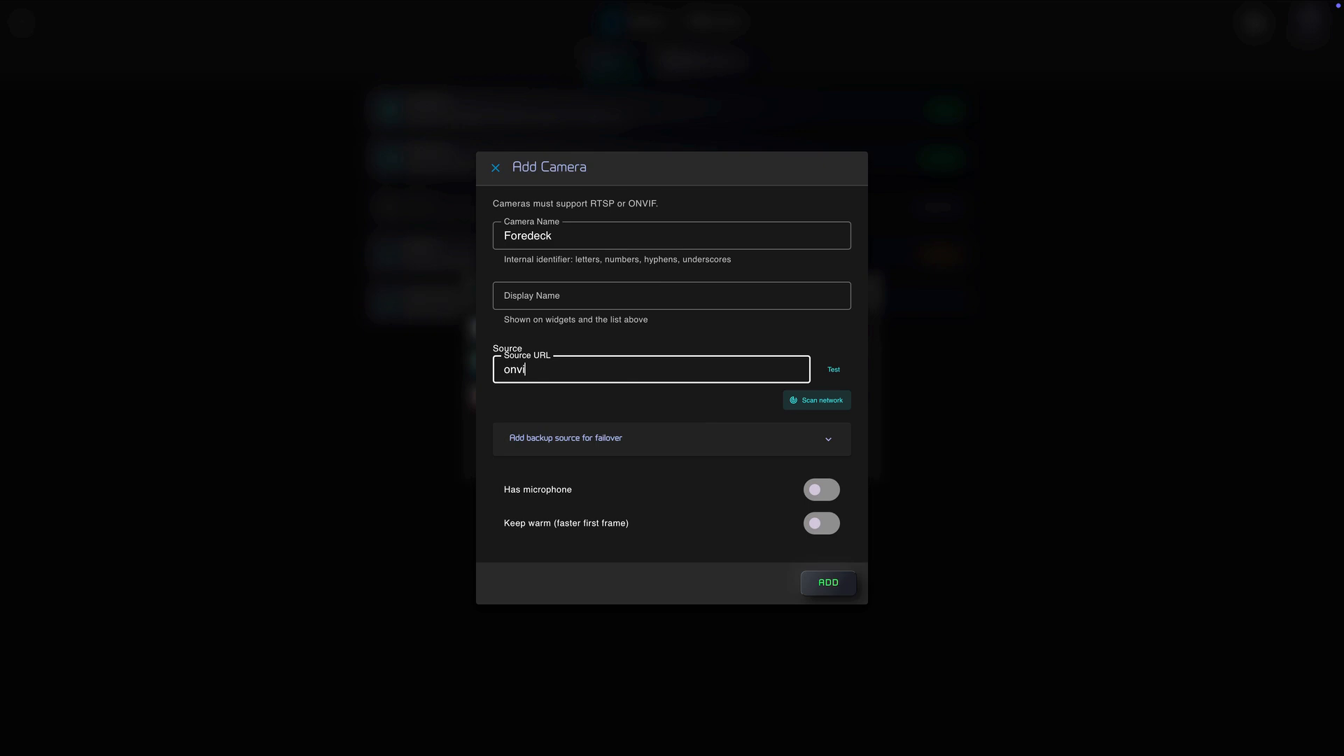
pyautogui.write('f://')
pyautogui.press('BackSpace')
pyautogui.press('BackSpace')
pyautogui.press('BackSpace')
pyautogui.press('BackSpace')
pyautogui.press('BackSpace')
pyautogui.press('BackSpace')
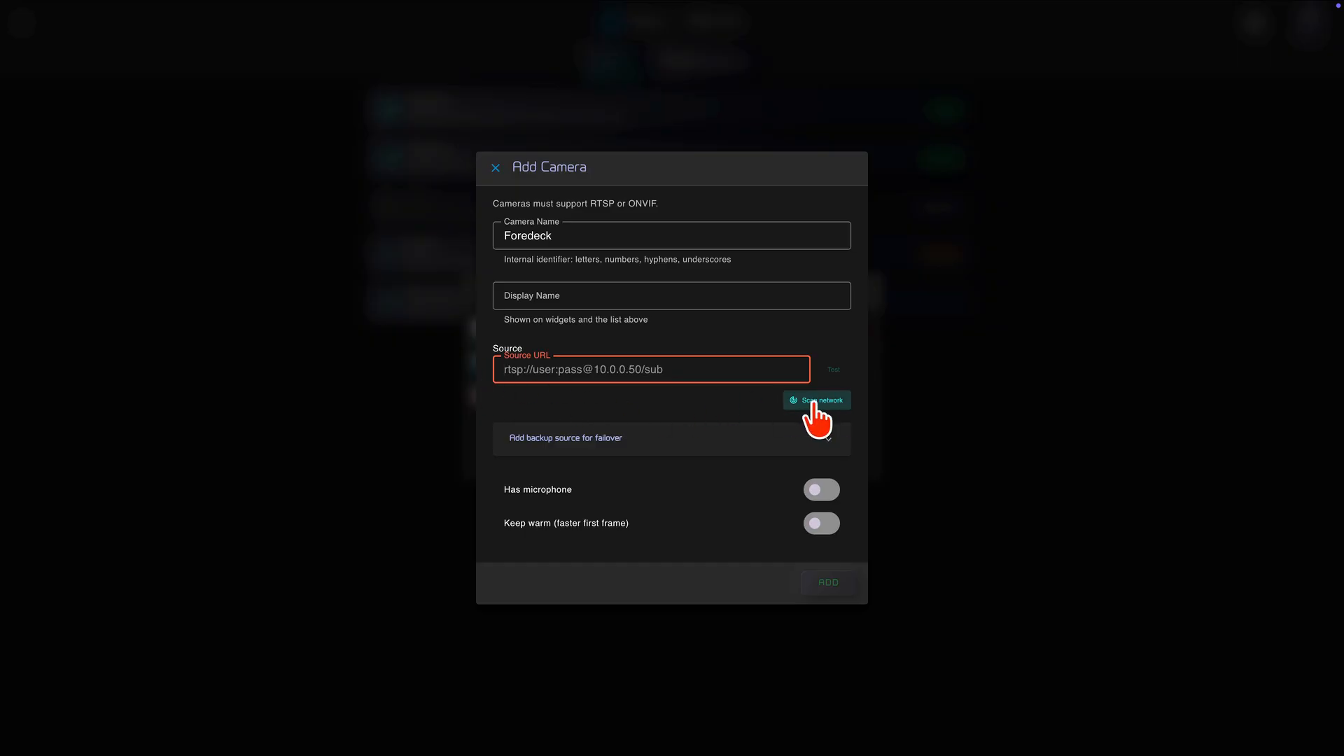
pyautogui.click(823, 404)
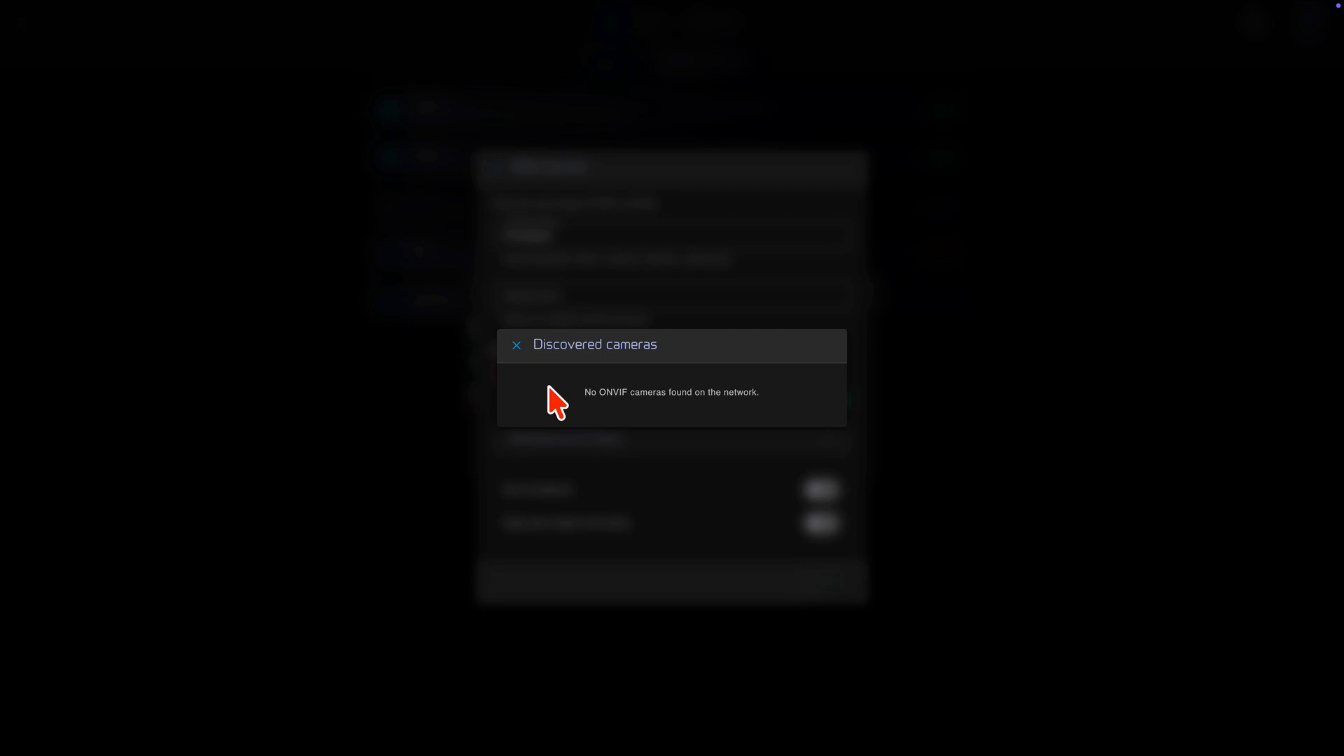
pyautogui.click(517, 345)
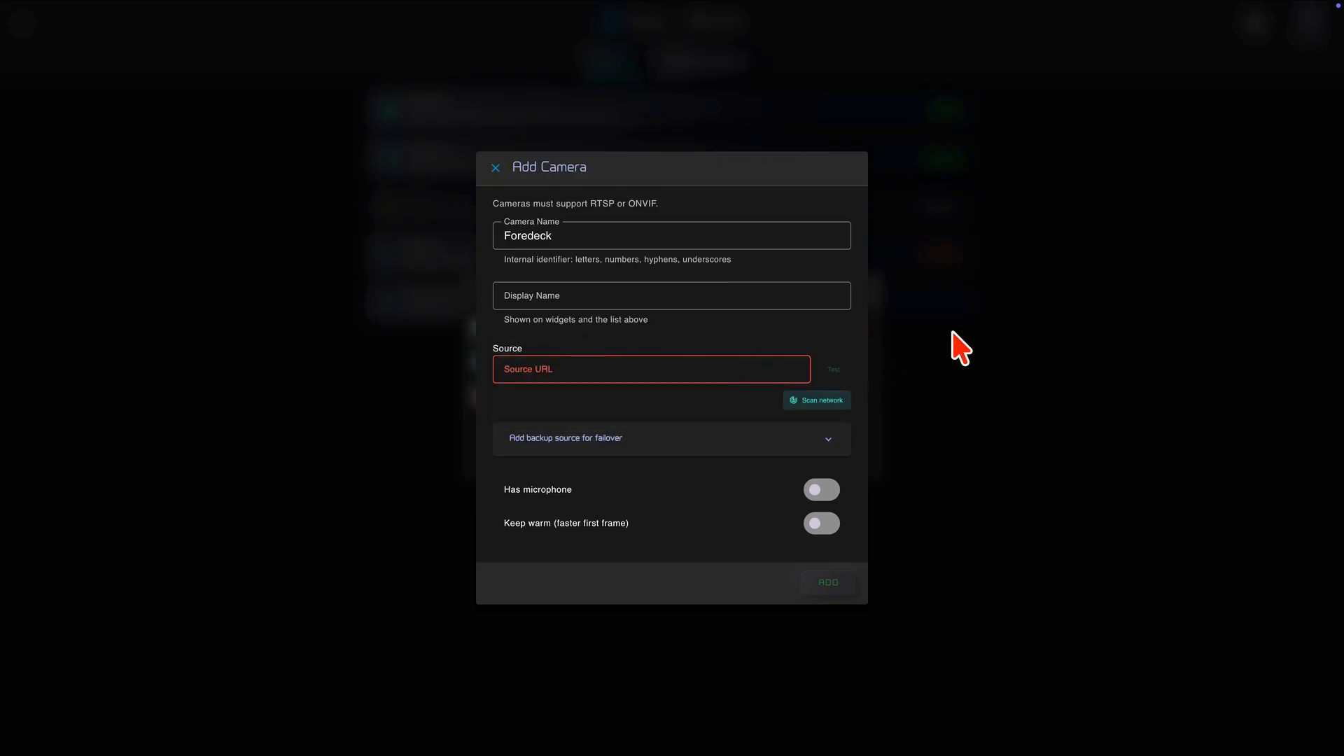
pyautogui.click(639, 369)
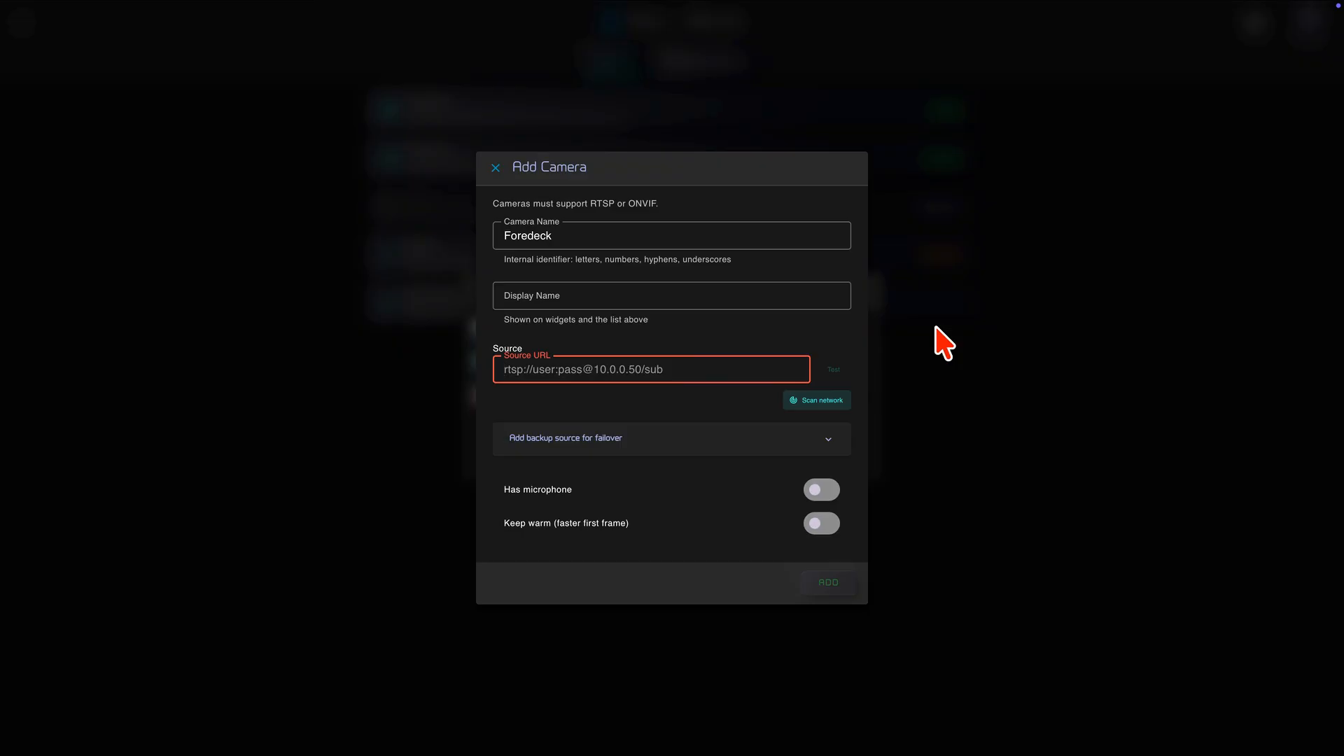
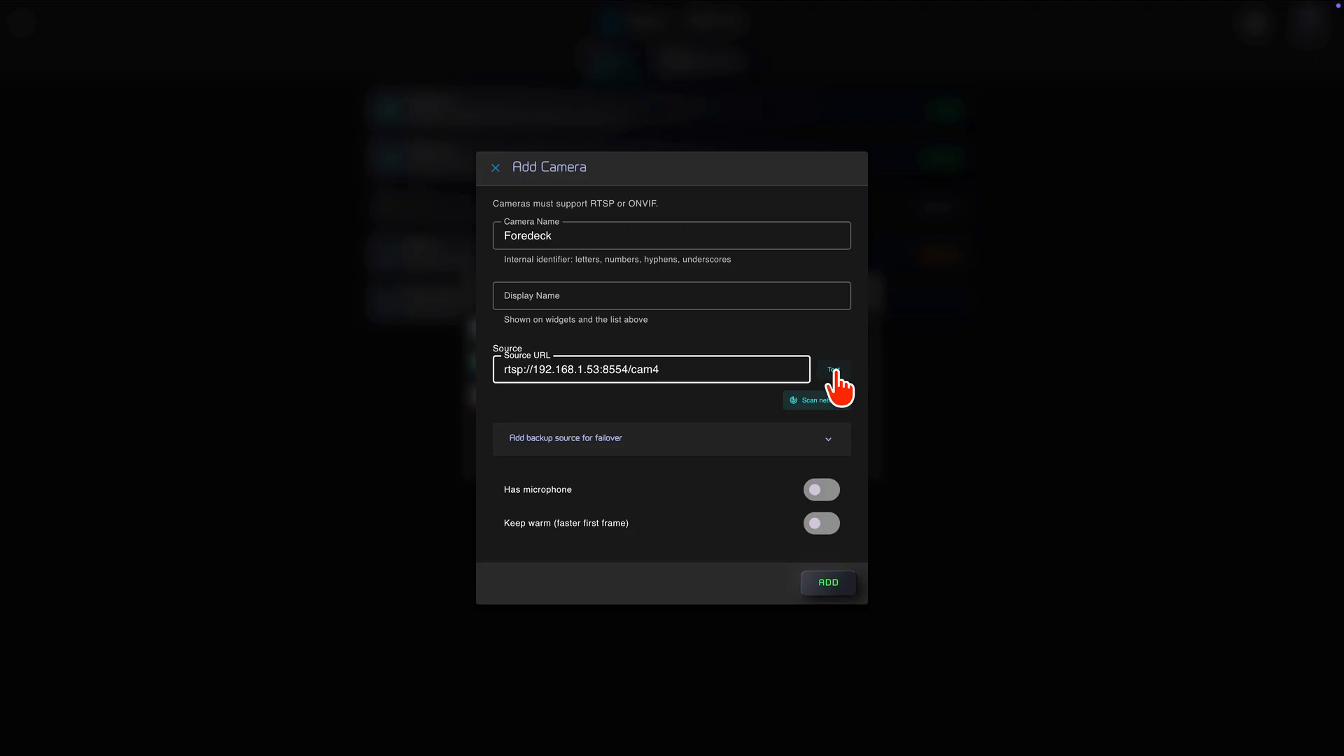
# Confirm rtsp://192.168.1.53:8554/cam4 is reachable as H264/AAC and enable Has microphone.
pyautogui.click(835, 371)
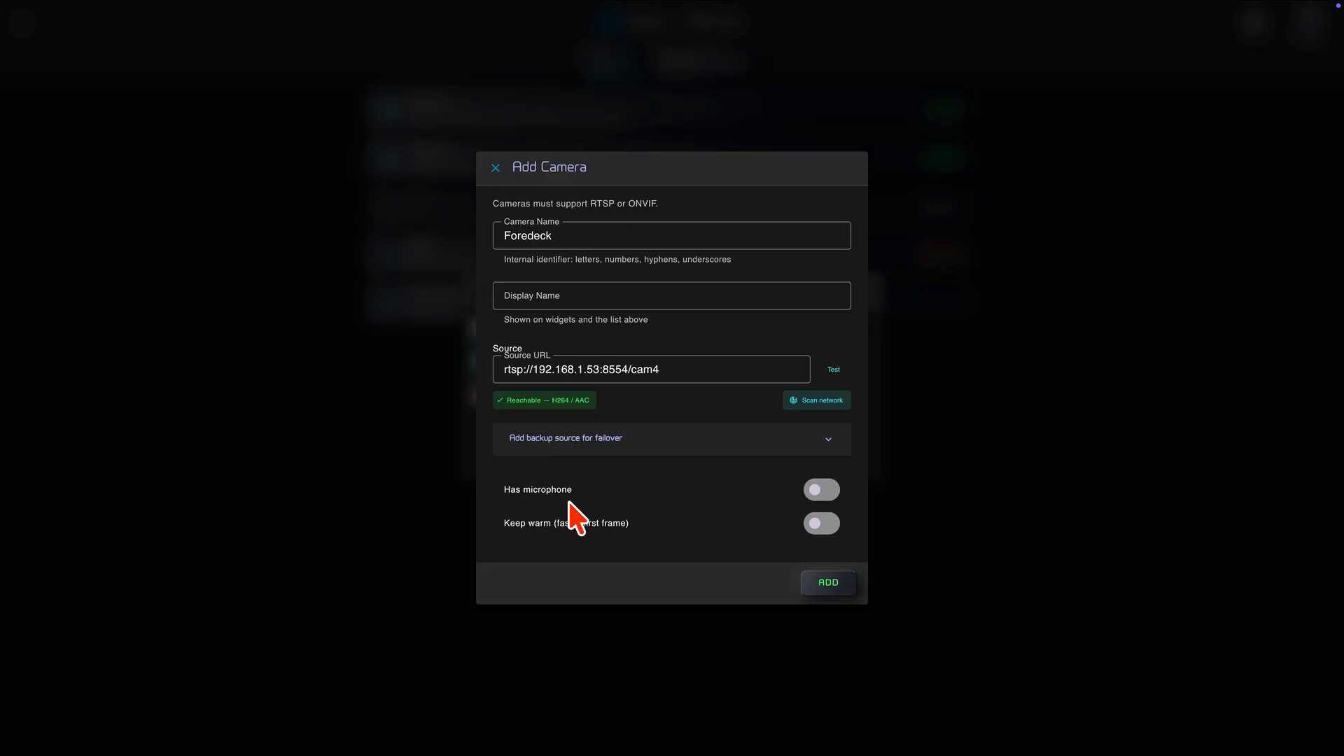
pyautogui.click(830, 492)
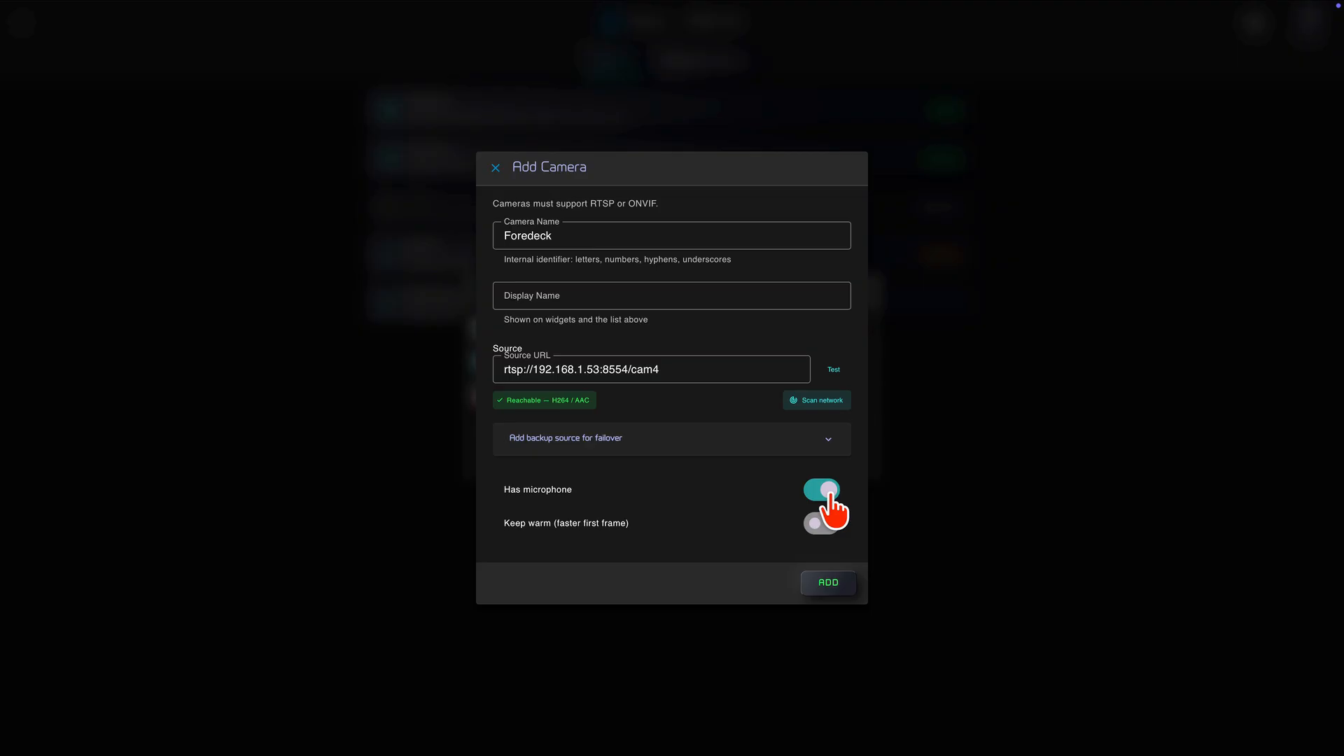
pyautogui.click(831, 492)
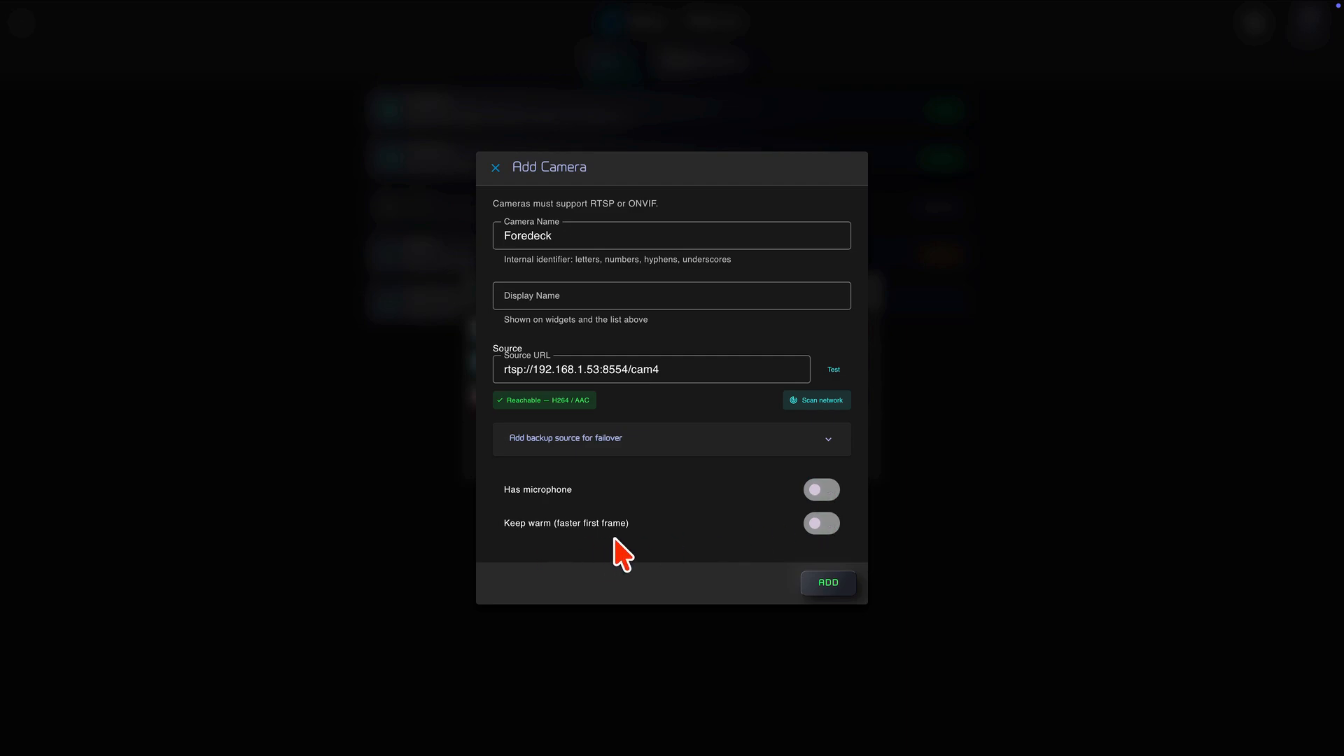
pyautogui.click(830, 531)
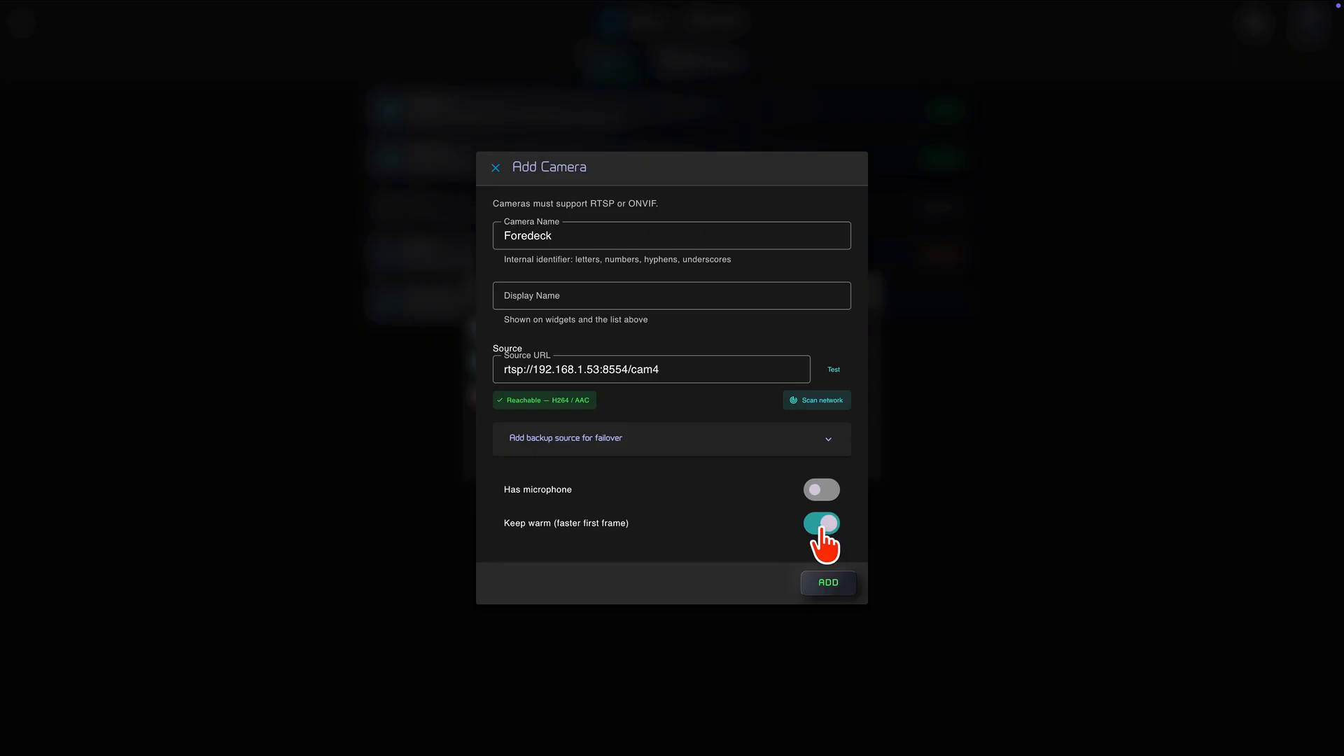
pyautogui.click(823, 527)
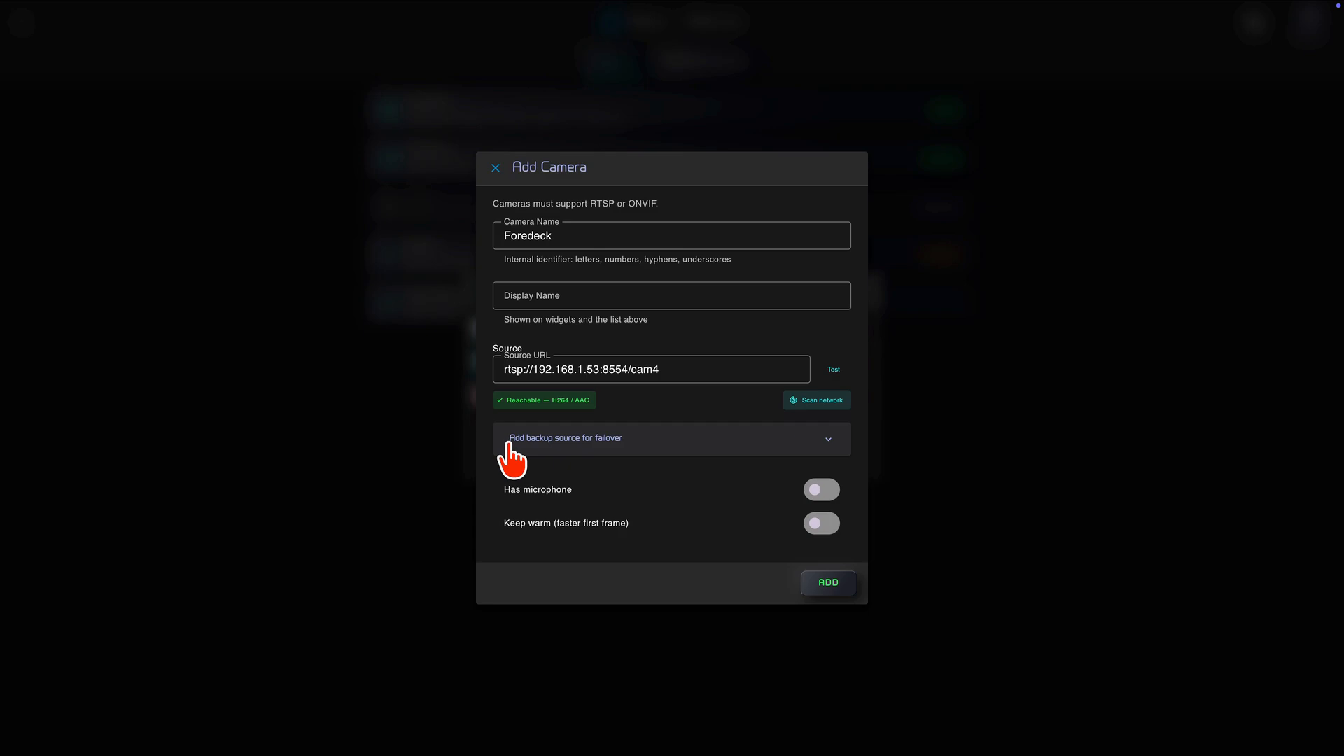
# Save Foredeck as the fourth camera and close the Cameras list.
pyautogui.click(597, 441)
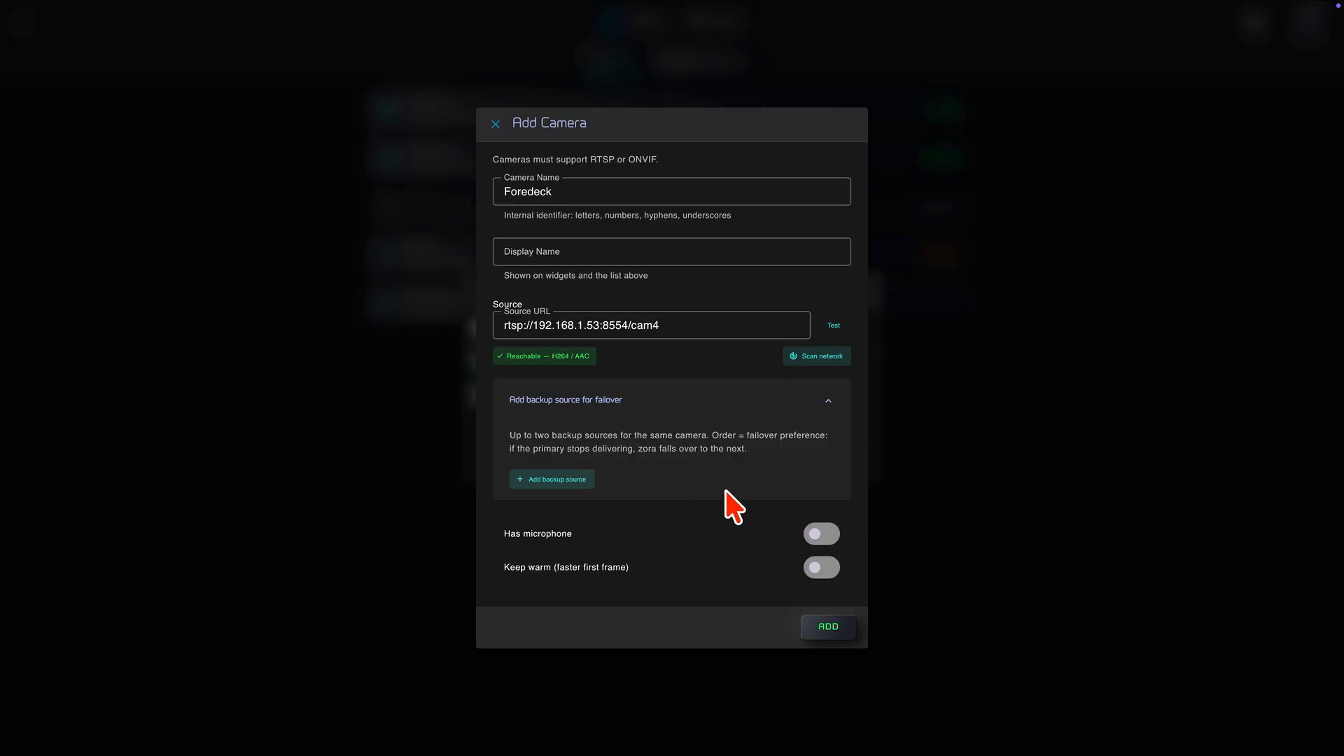
pyautogui.click(558, 481)
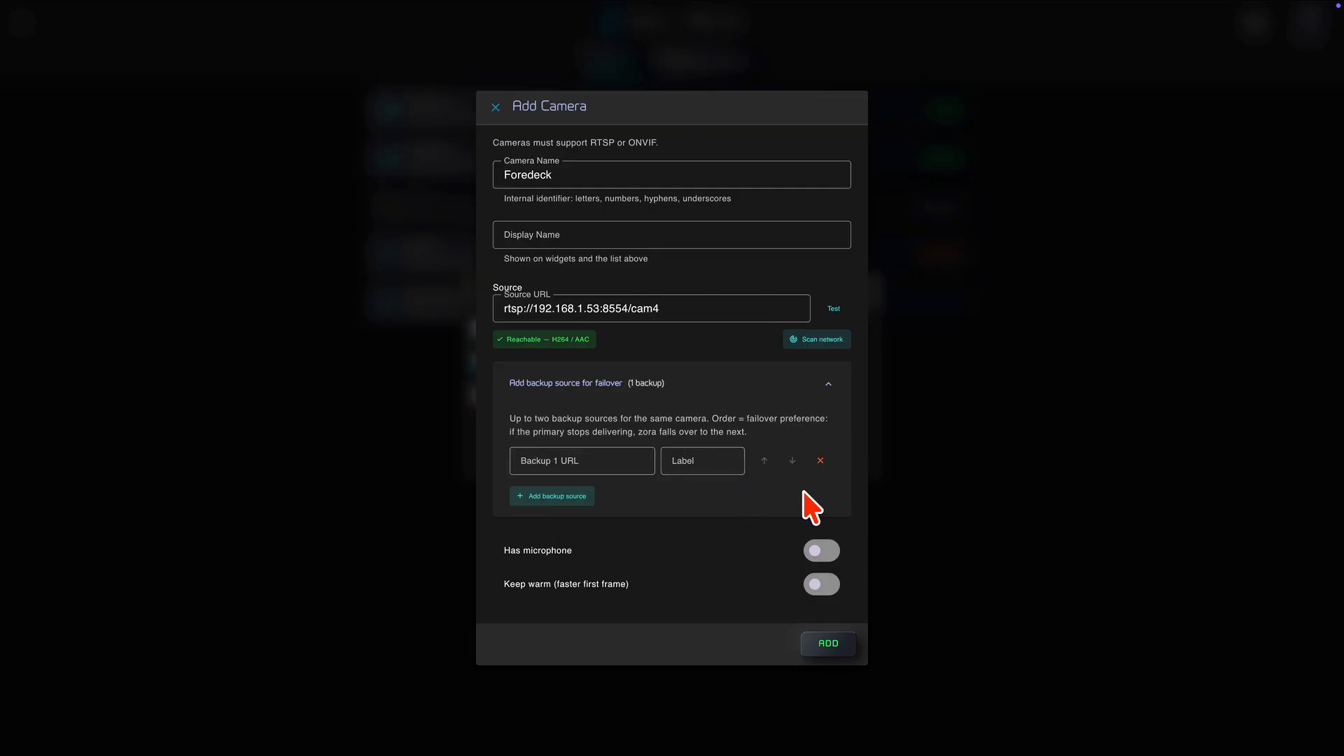
pyautogui.click(828, 385)
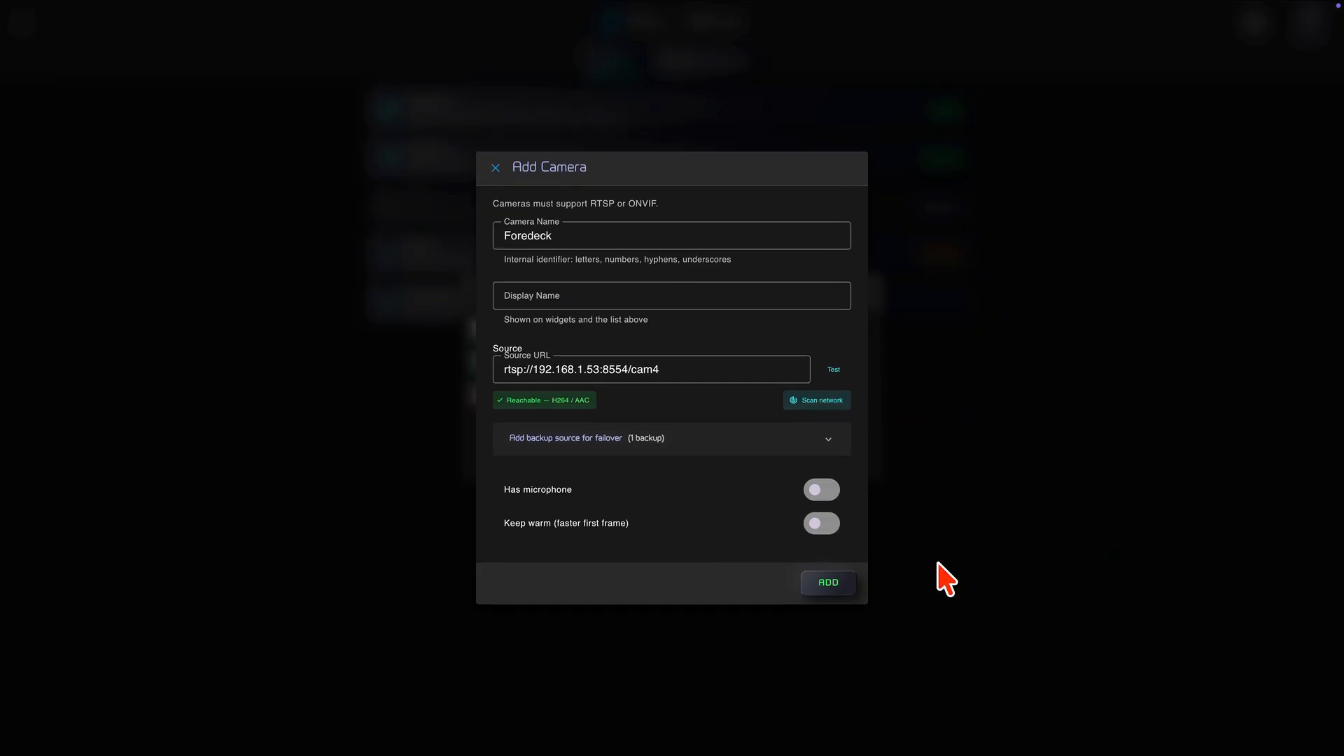
pyautogui.click(830, 585)
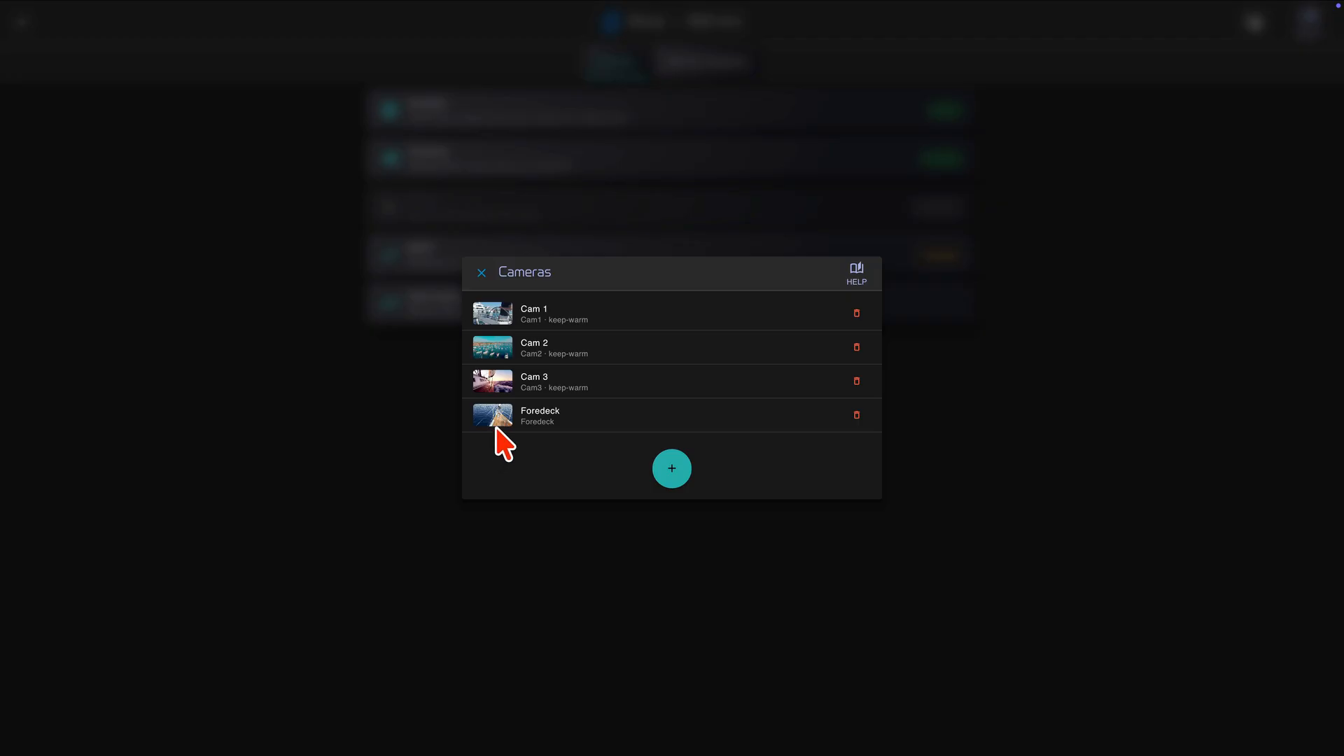
pyautogui.click(481, 272)
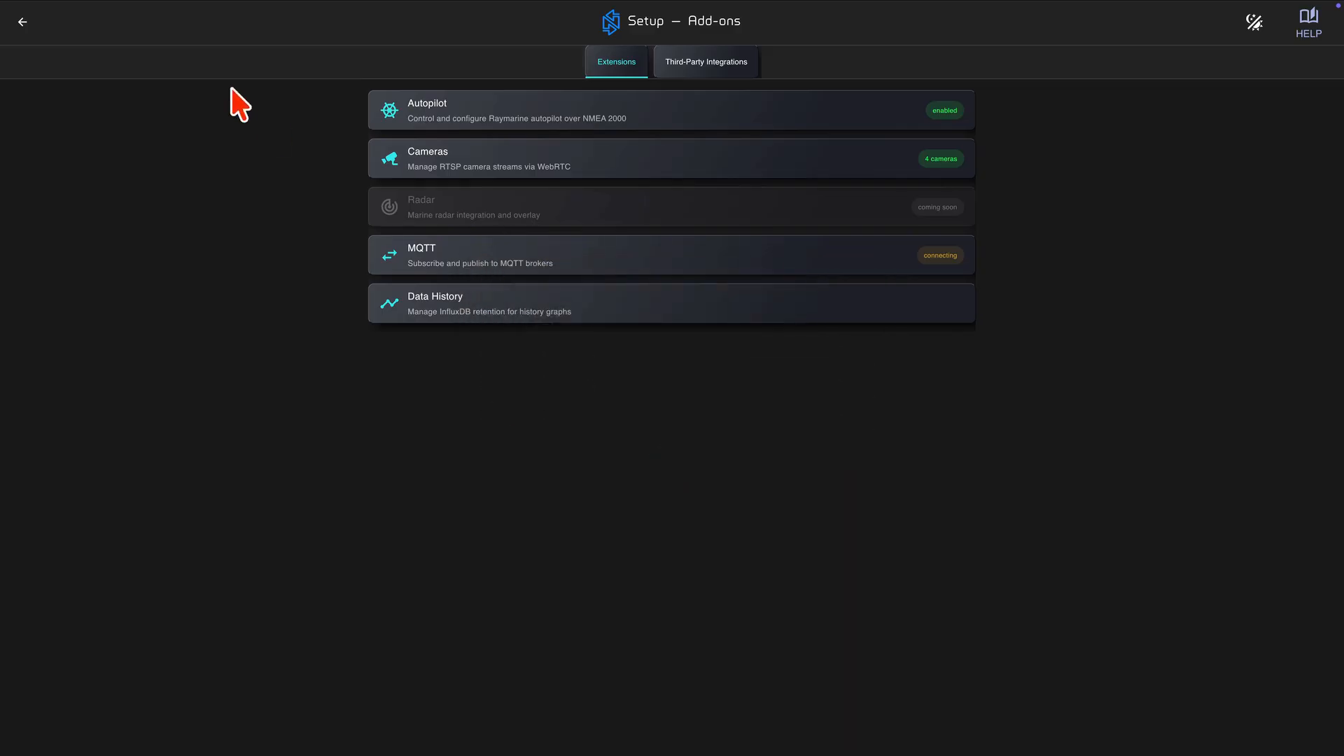
# Exit setup and create an empty screen under the Custom screens.
pyautogui.click(23, 21)
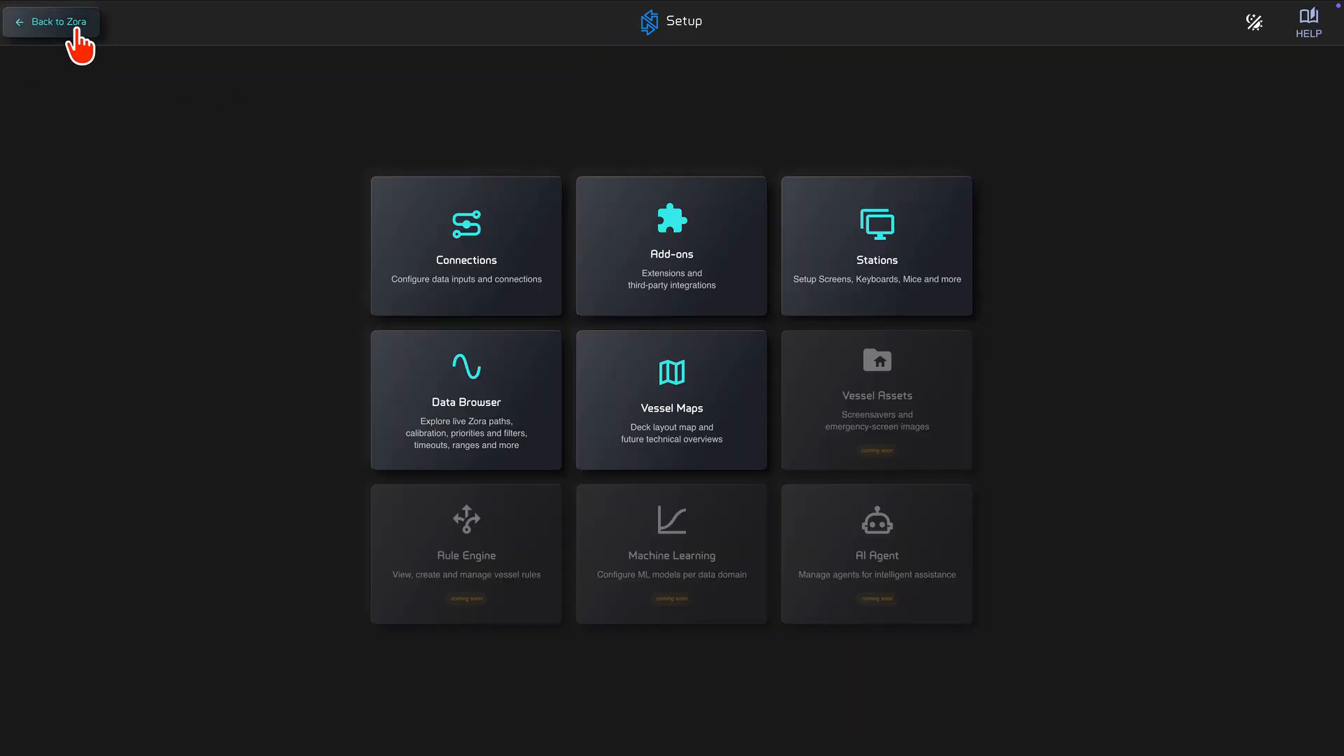
pyautogui.click(75, 28)
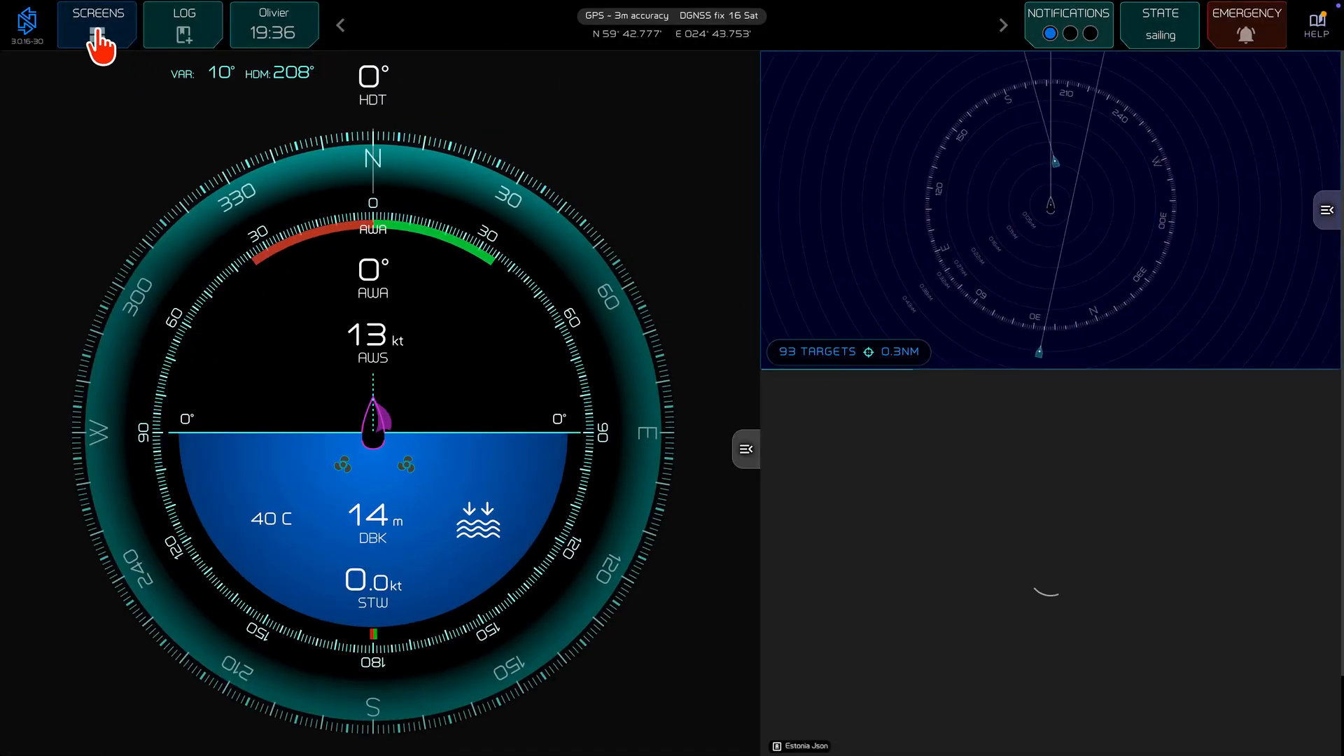
pyautogui.click(98, 40)
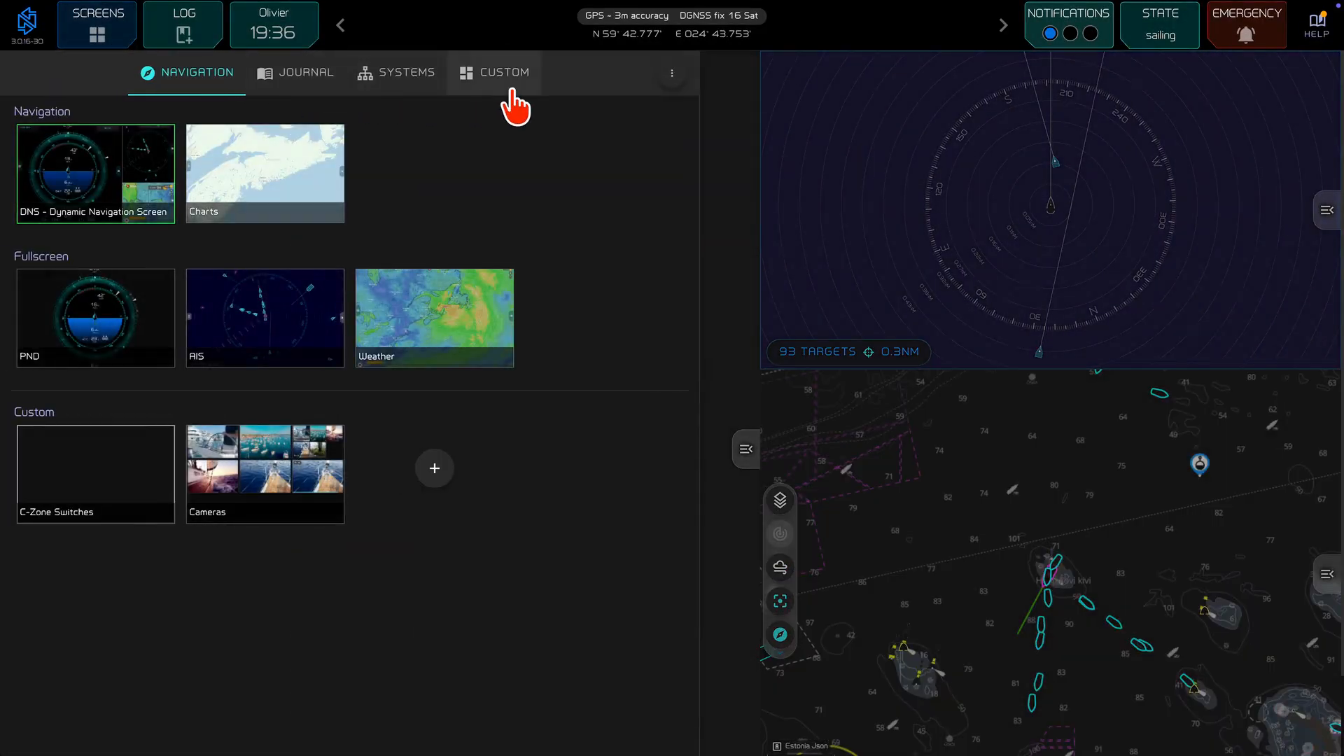
pyautogui.click(511, 101)
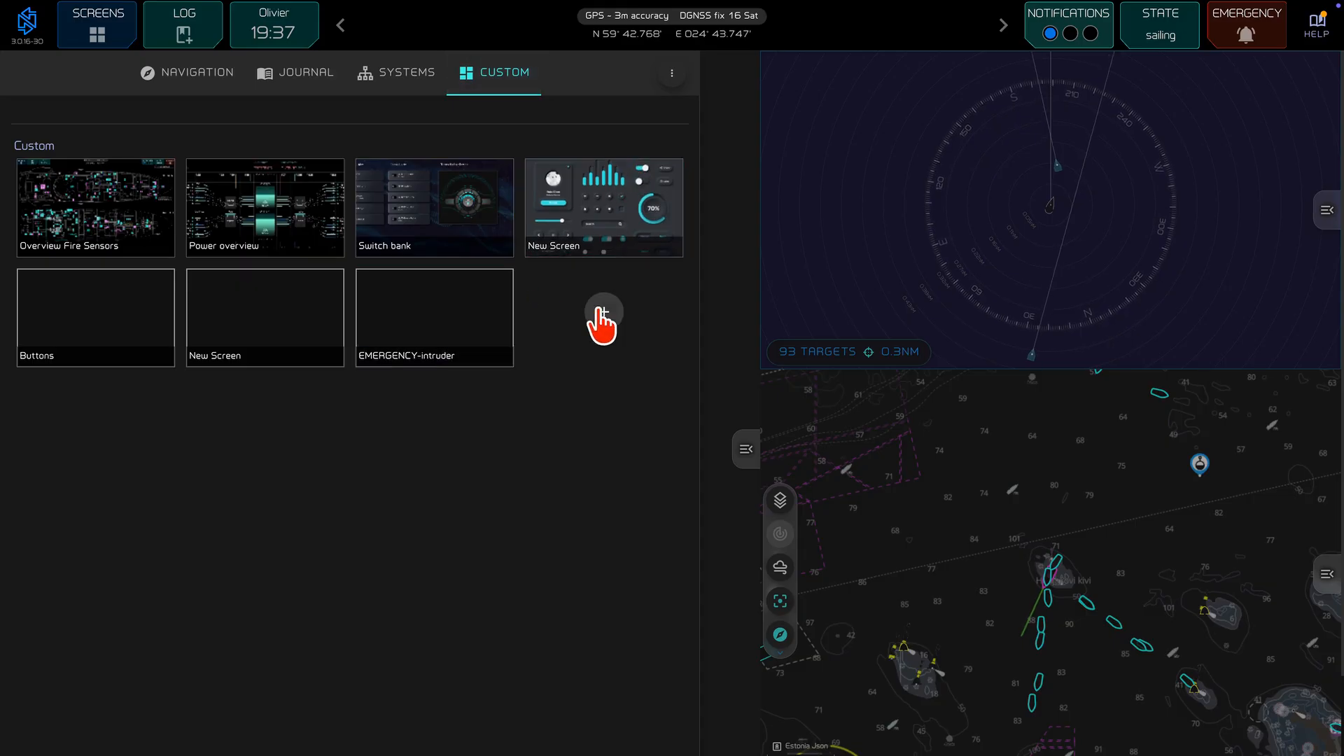
pyautogui.click(604, 316)
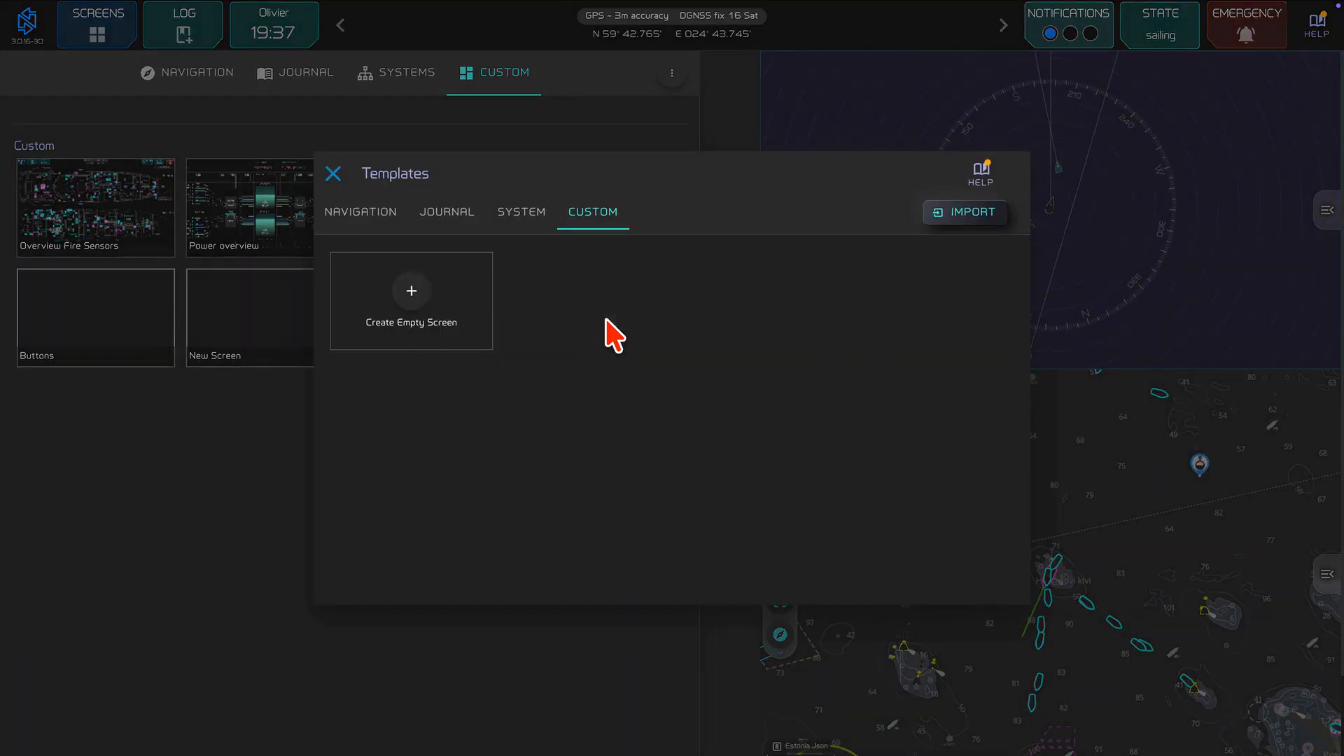
pyautogui.click(459, 316)
# Name the new screen 'Cameras' and save it.
pyautogui.moveTo(609, 207); pyautogui.dragTo(518, 206)
pyautogui.write('V')
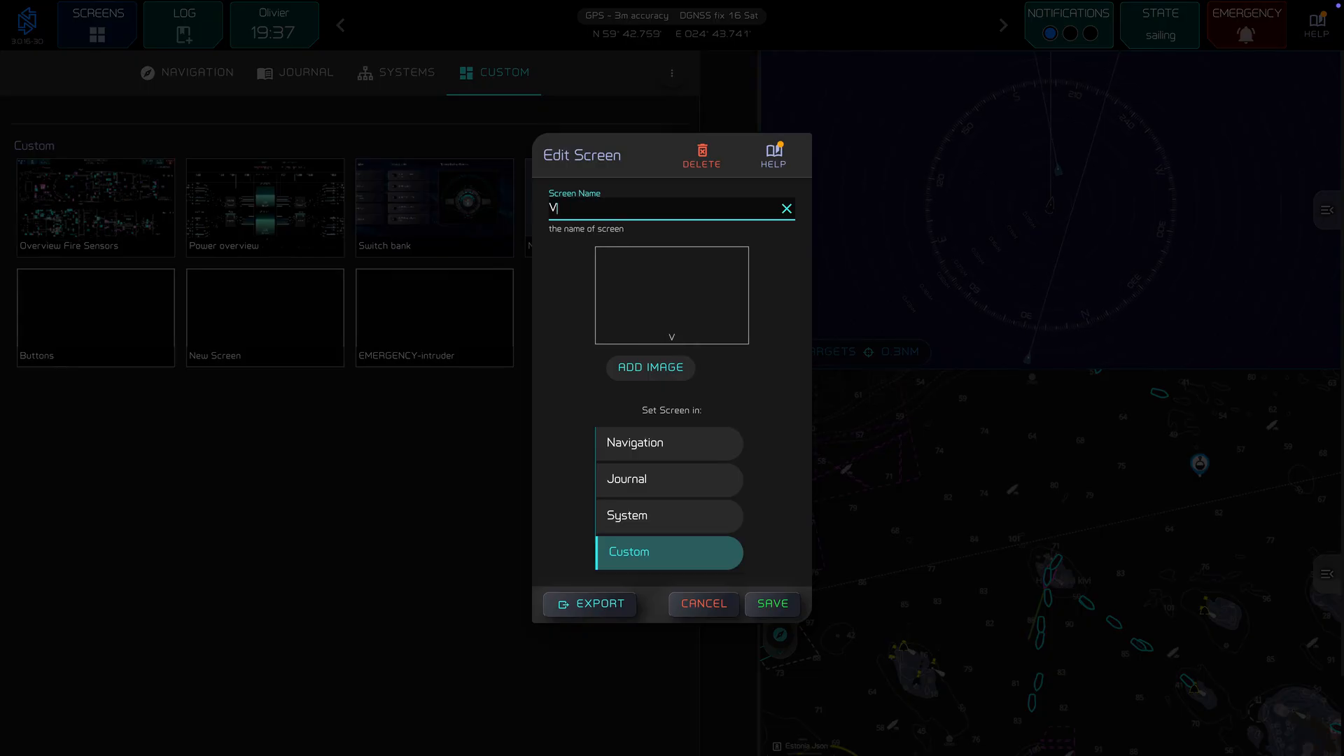
pyautogui.press('BackSpace')
pyautogui.write('Cameras')
pyautogui.click(772, 605)
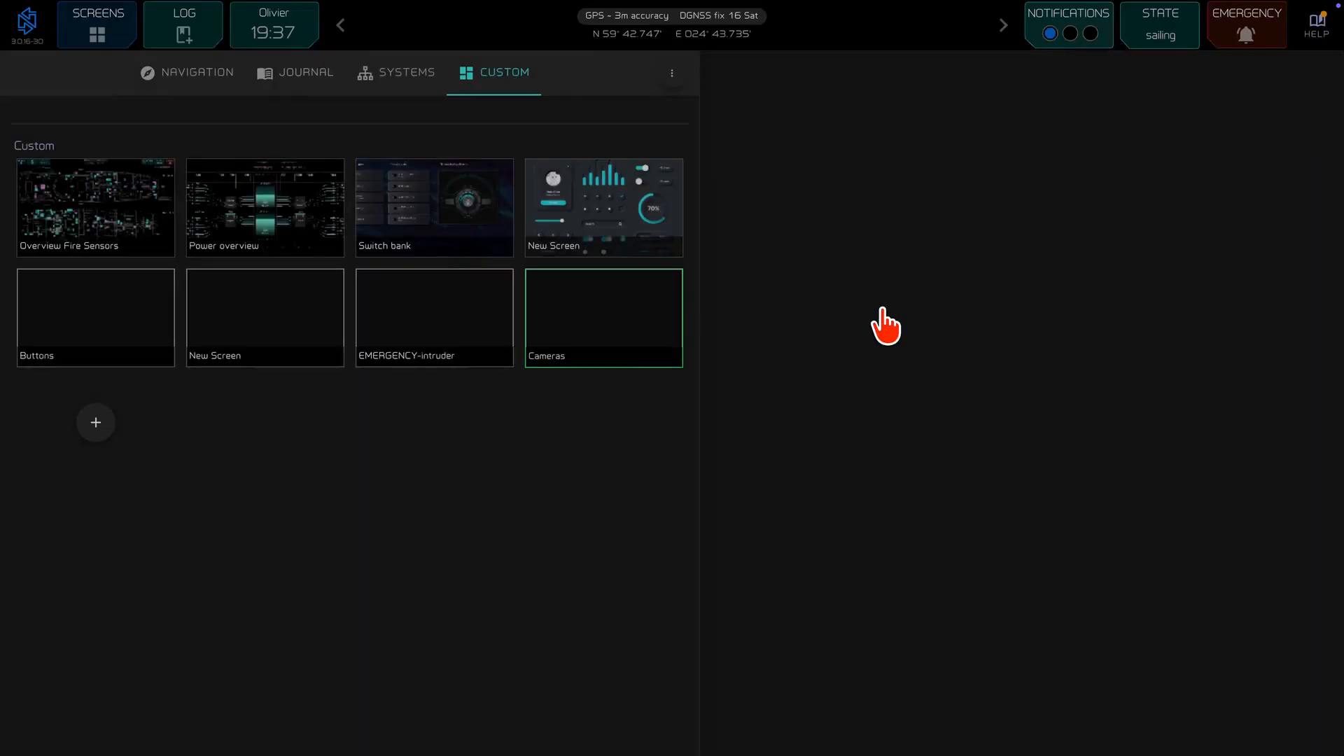
# Add a Video Camera widget from the media widgets to the empty Cameras layout.
pyautogui.click(885, 325)
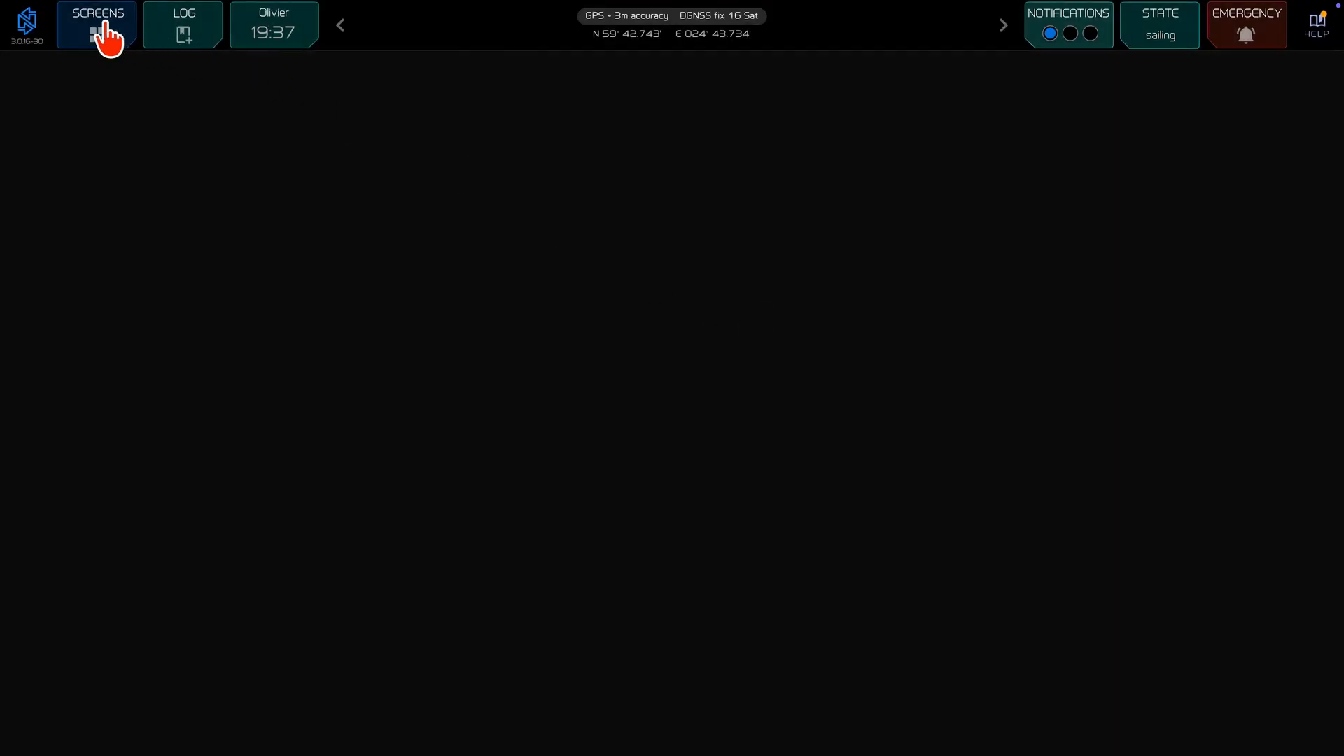
pyautogui.click(105, 34)
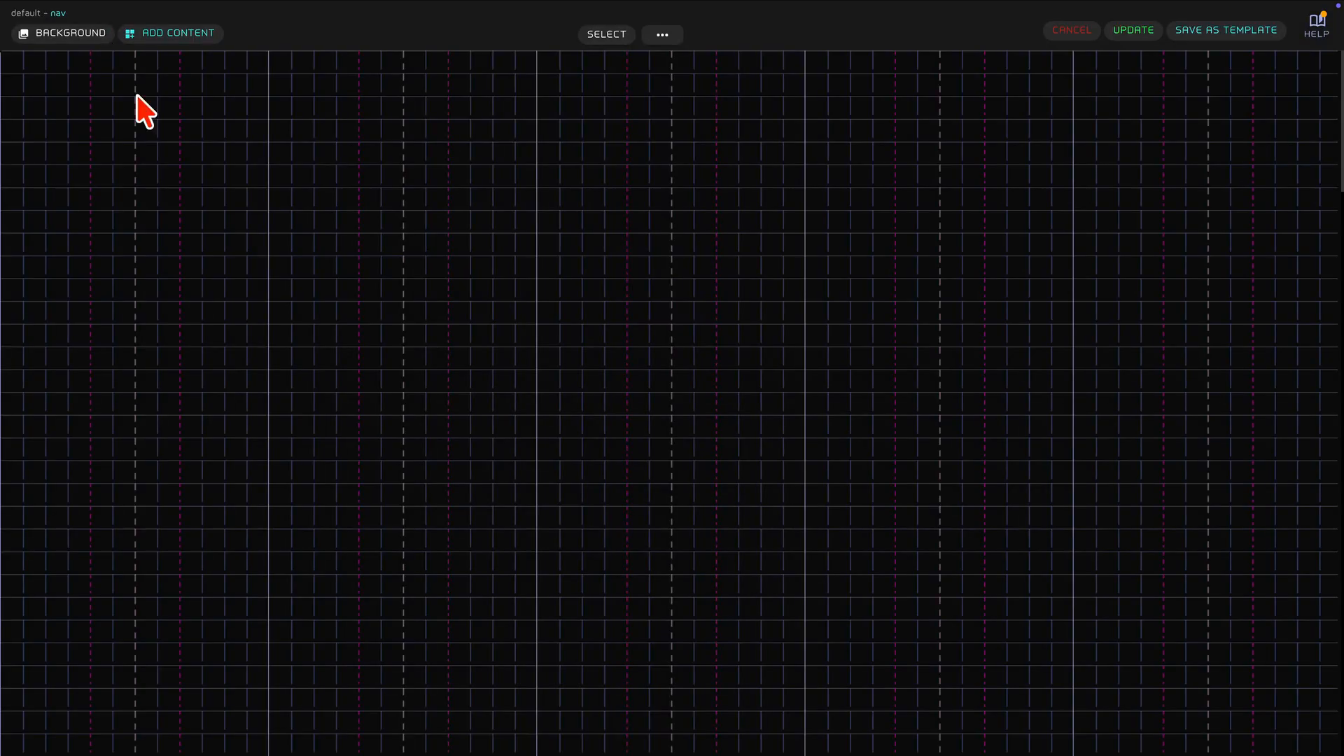
pyautogui.click(183, 35)
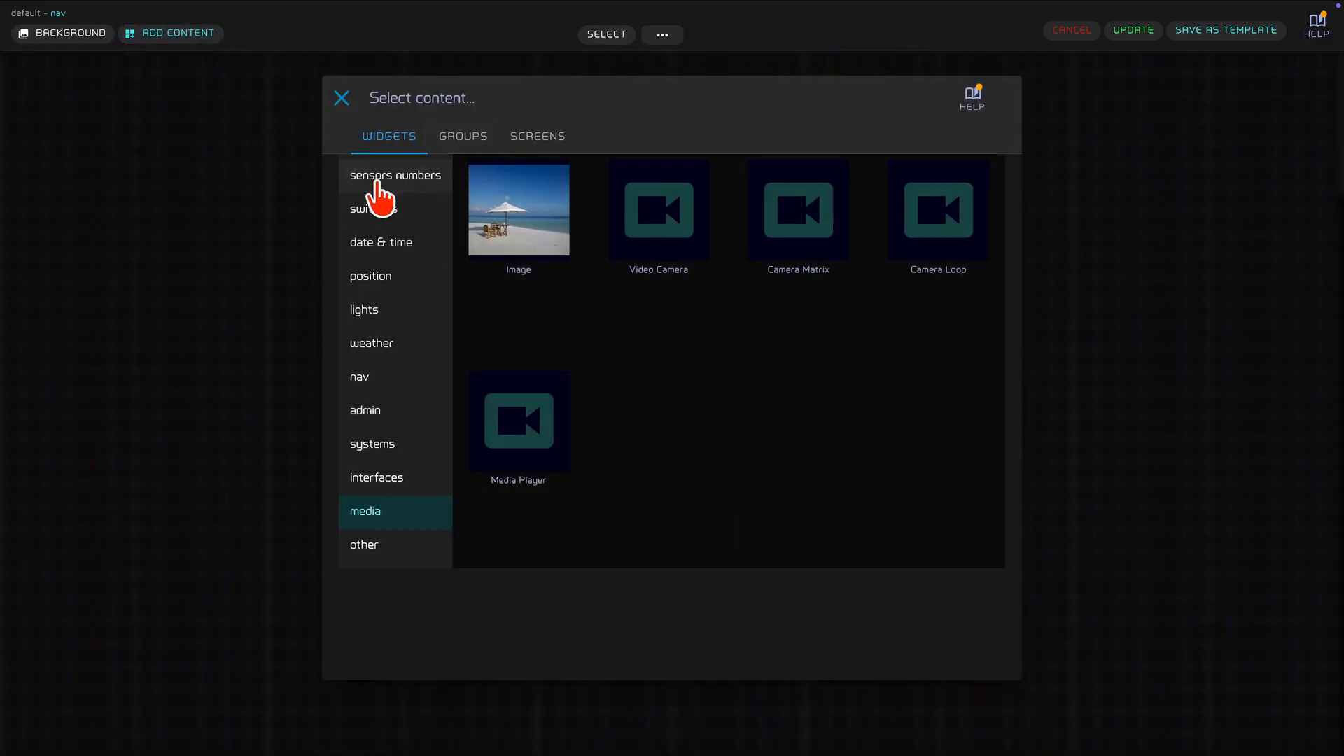
pyautogui.click(380, 191)
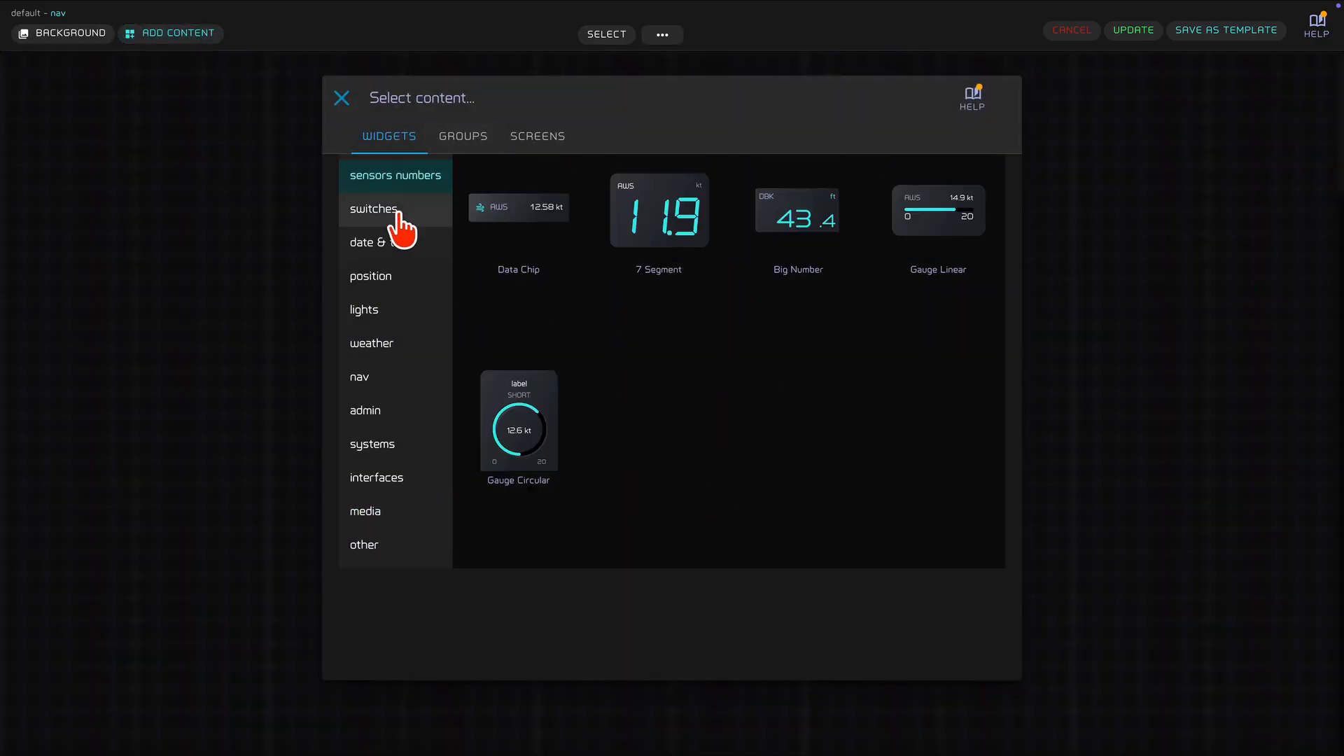
pyautogui.click(397, 212)
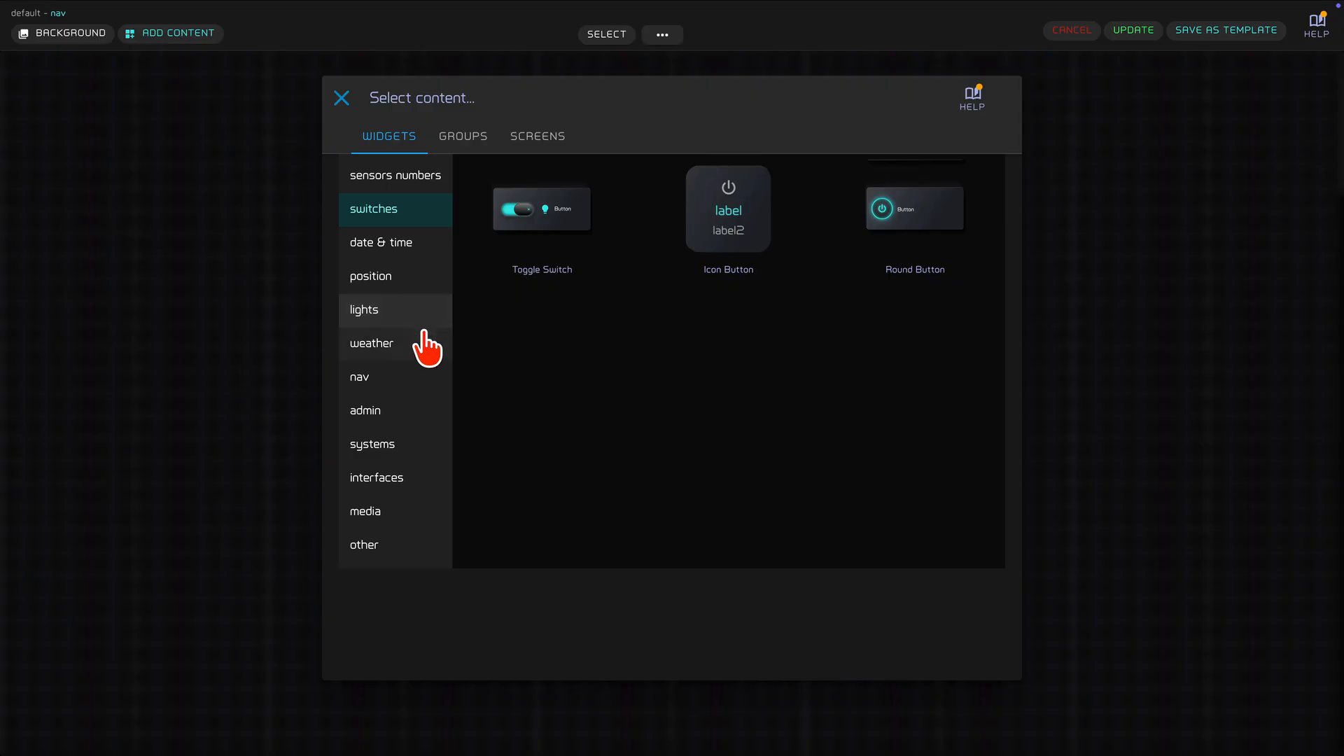
pyautogui.click(367, 526)
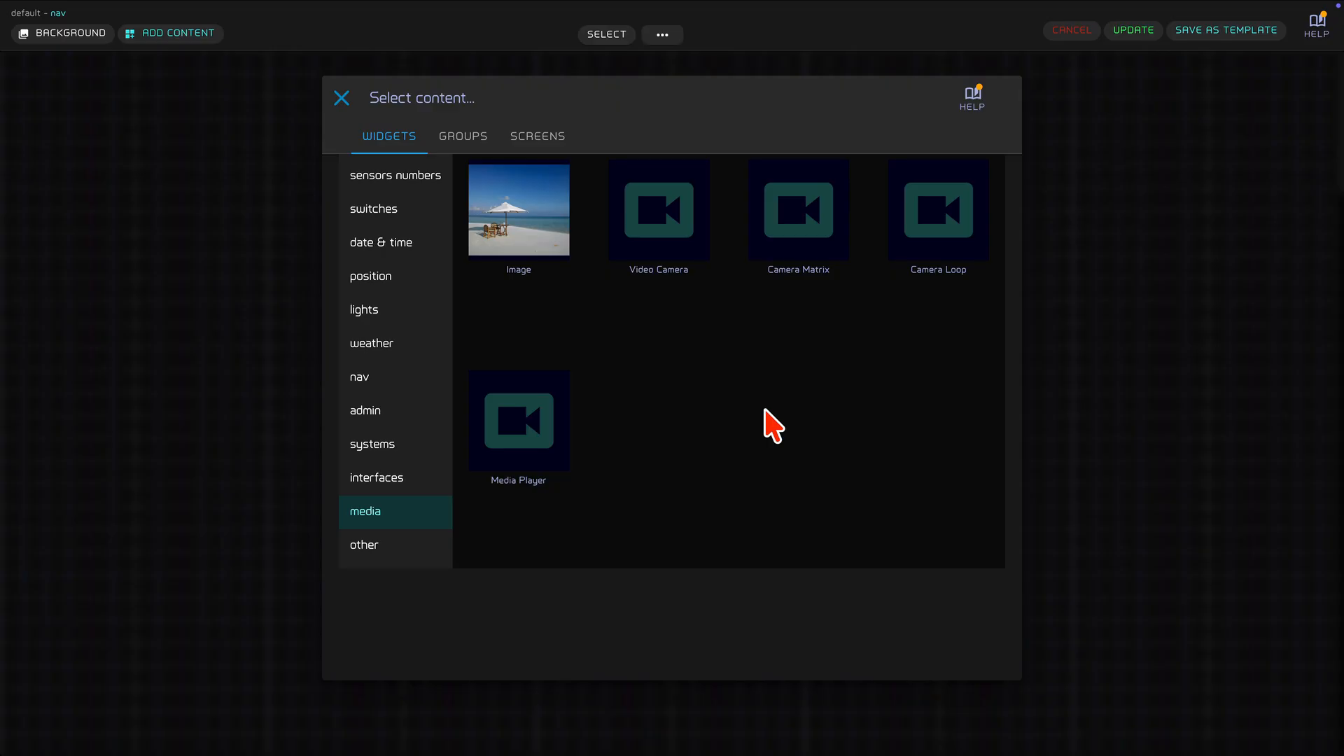
pyautogui.click(666, 222)
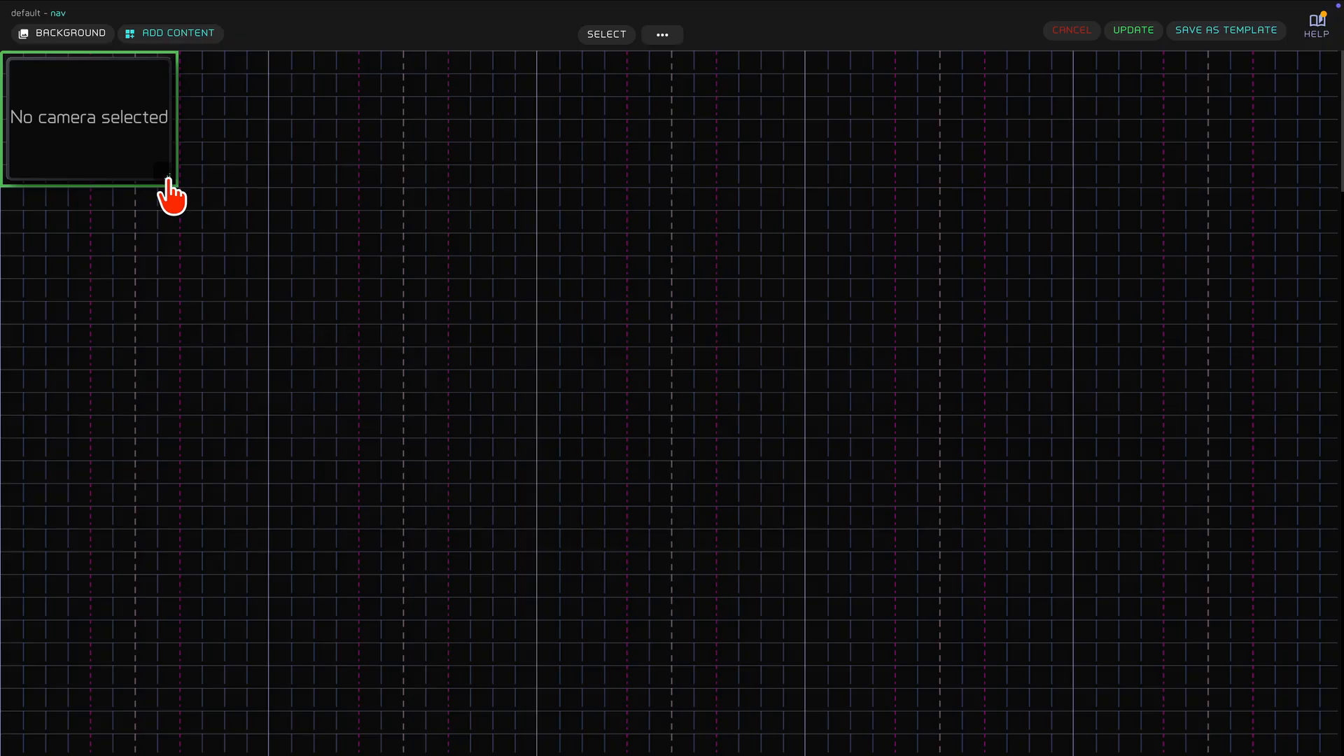
# Resize the camera tile to fill the top-left area and open its Settings dialog.
pyautogui.moveTo(168, 179); pyautogui.dragTo(615, 429)
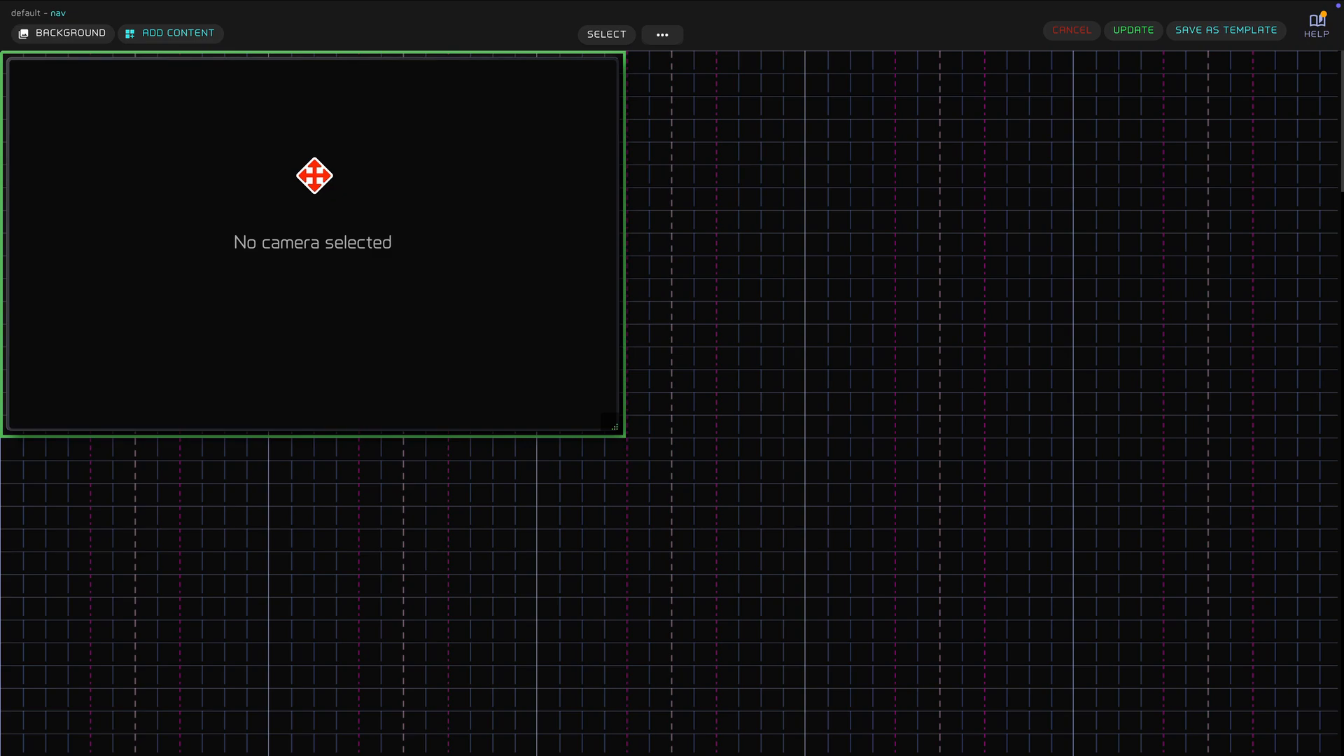
pyautogui.click(697, 186)
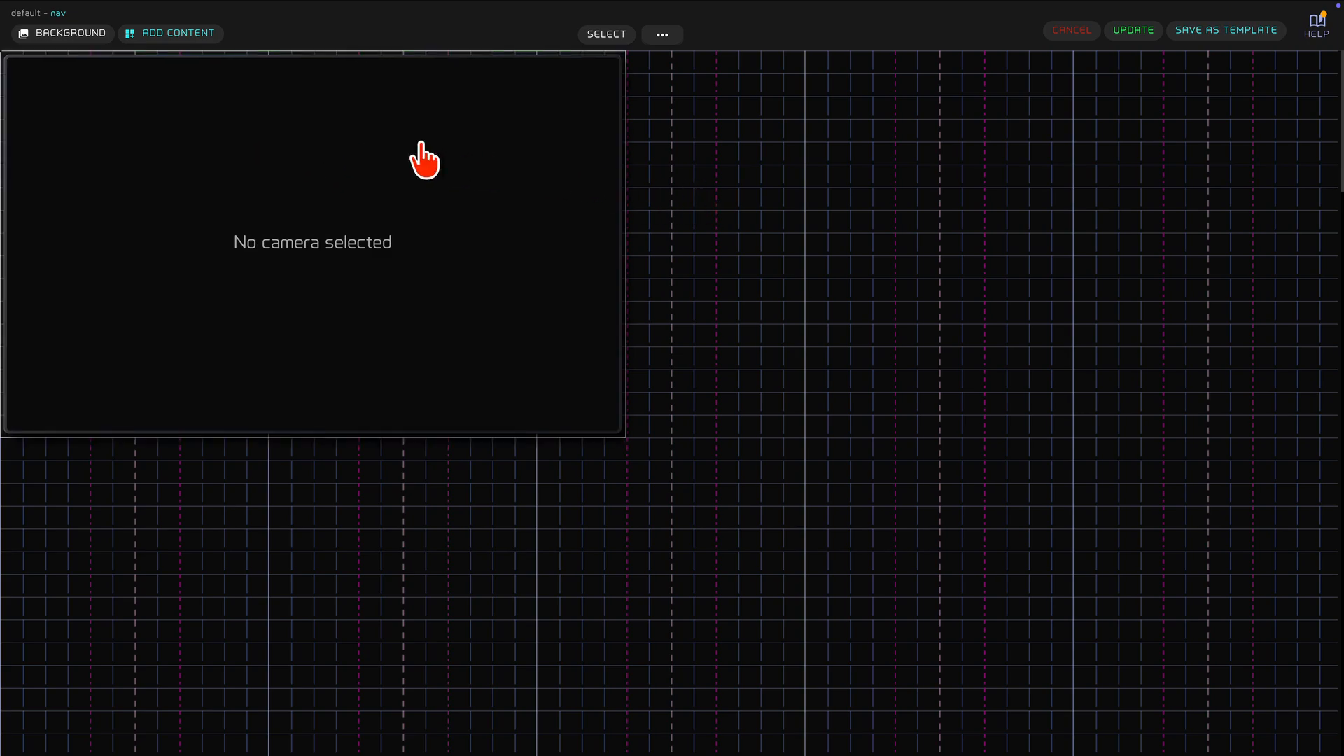
pyautogui.click(382, 139)
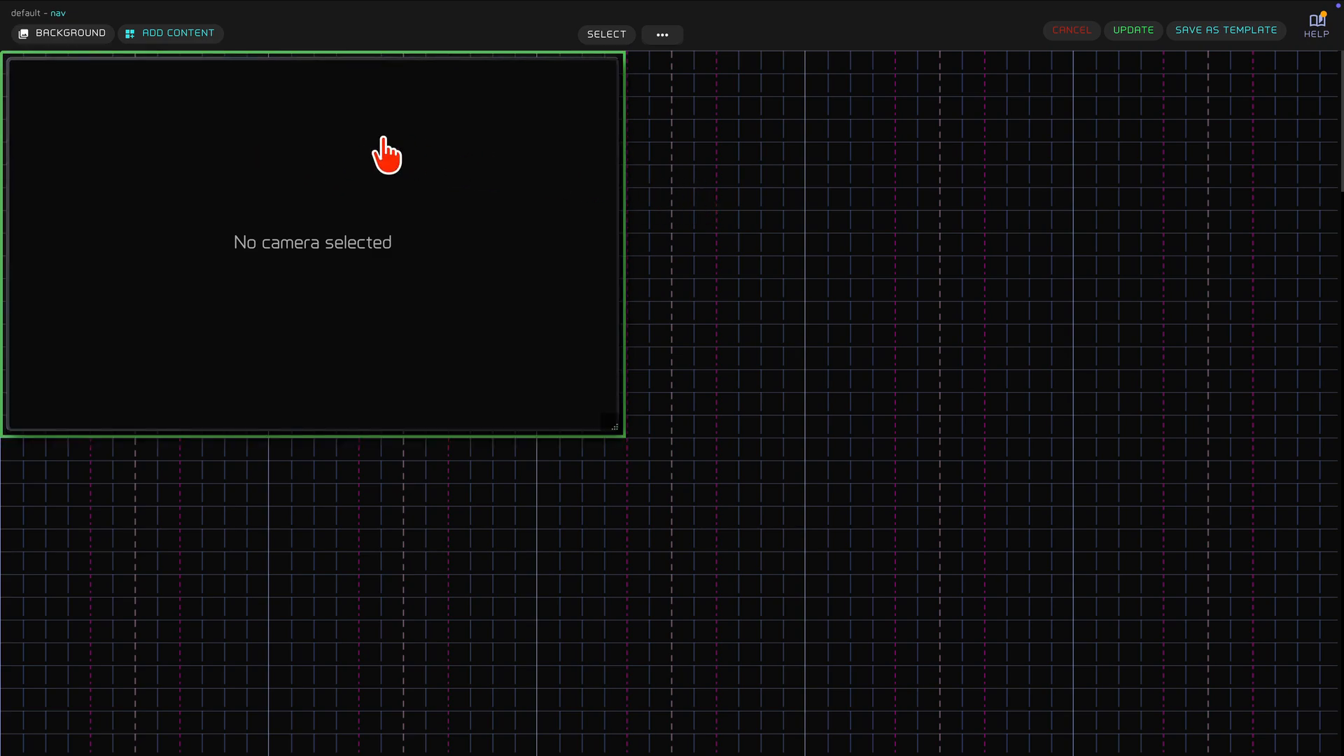
pyautogui.rightClick(226, 138)
pyautogui.click(59, 96)
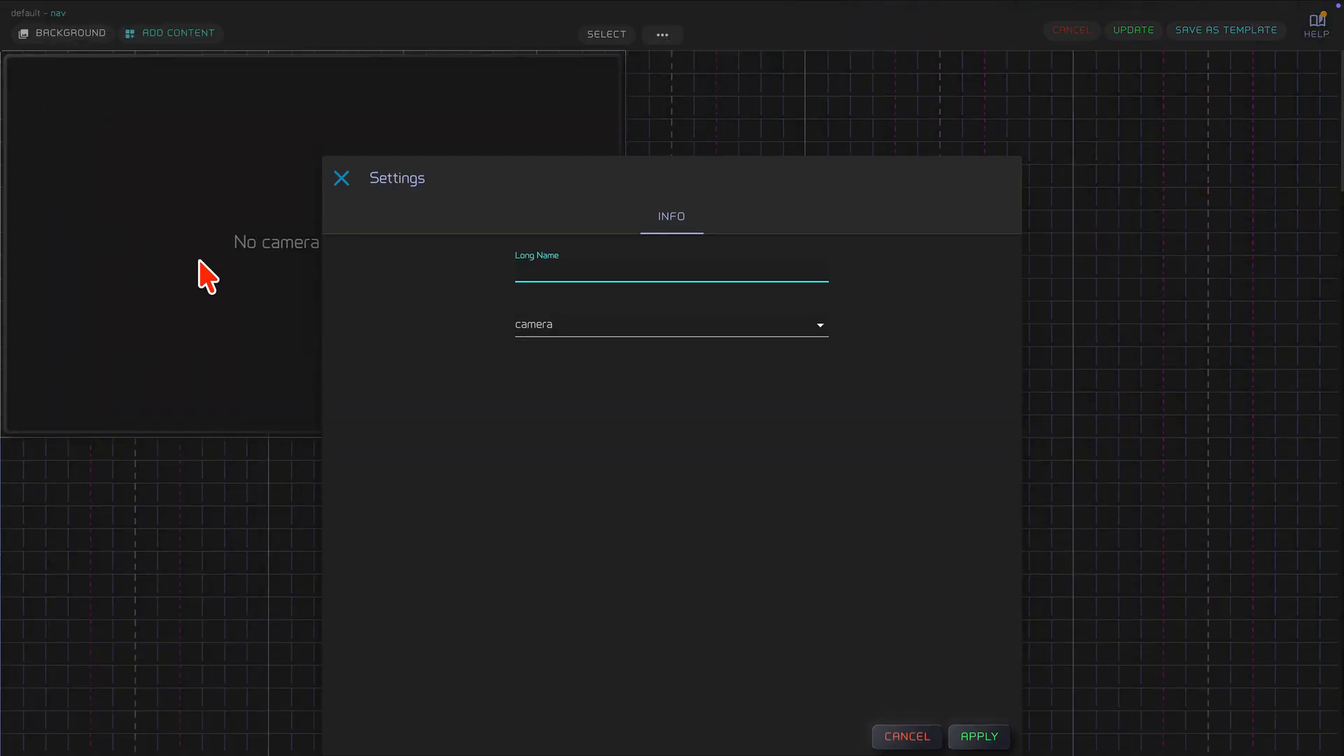
# Name the video widget 'Camera 1', assign it camera Cam1, and apply the settings.
pyautogui.write('Camera 1')
pyautogui.click(569, 325)
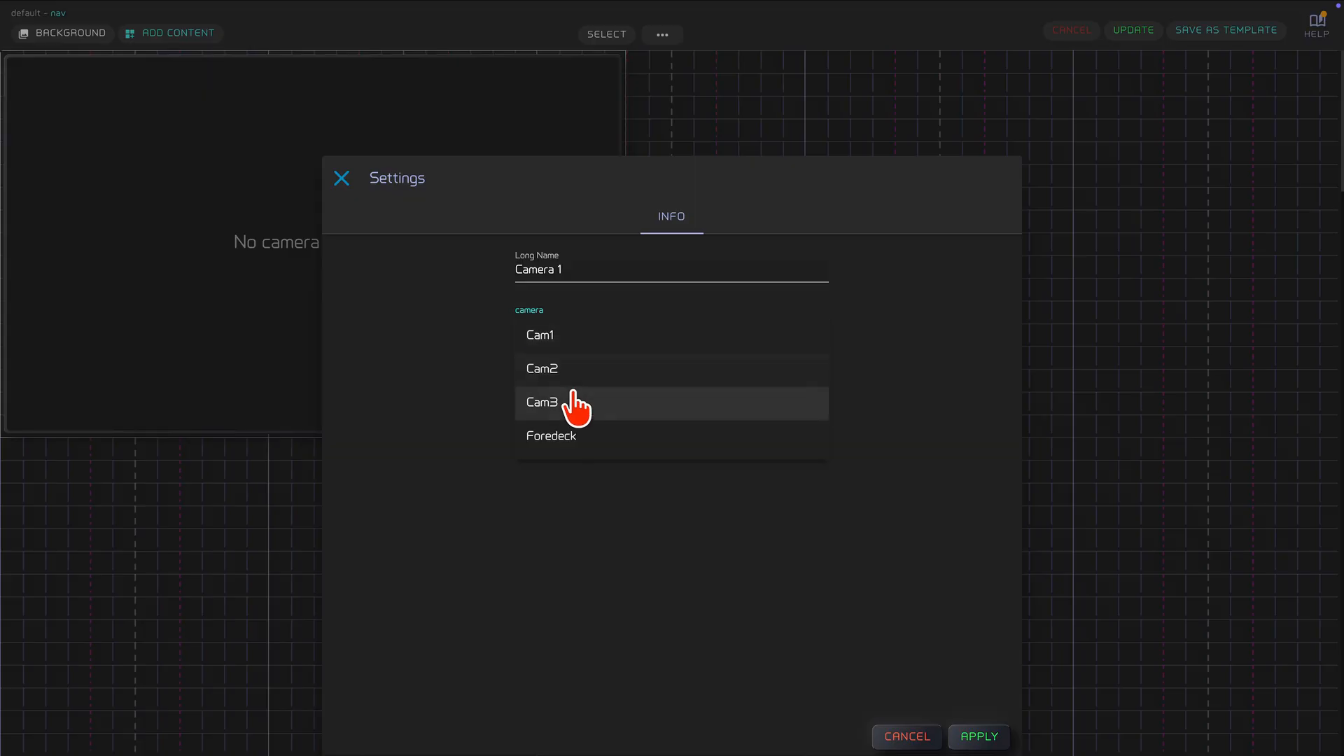
pyautogui.click(560, 336)
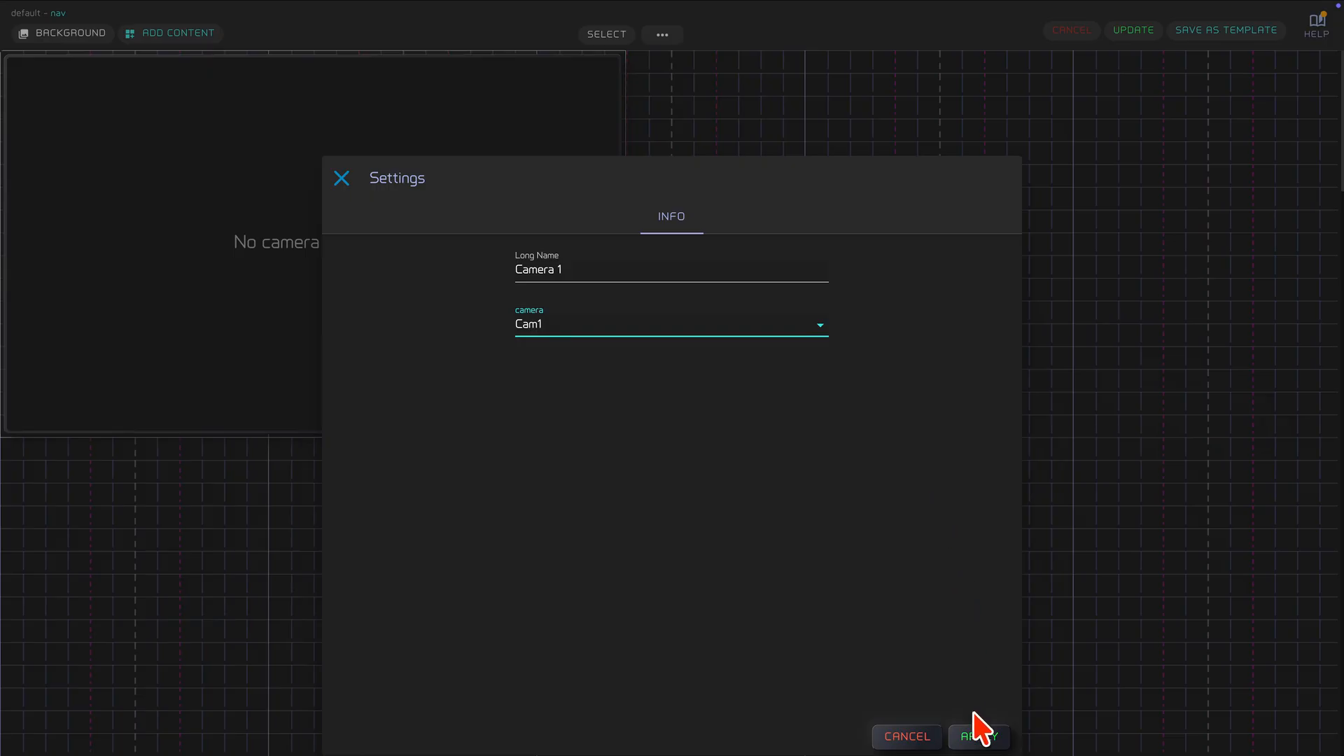
pyautogui.click(979, 735)
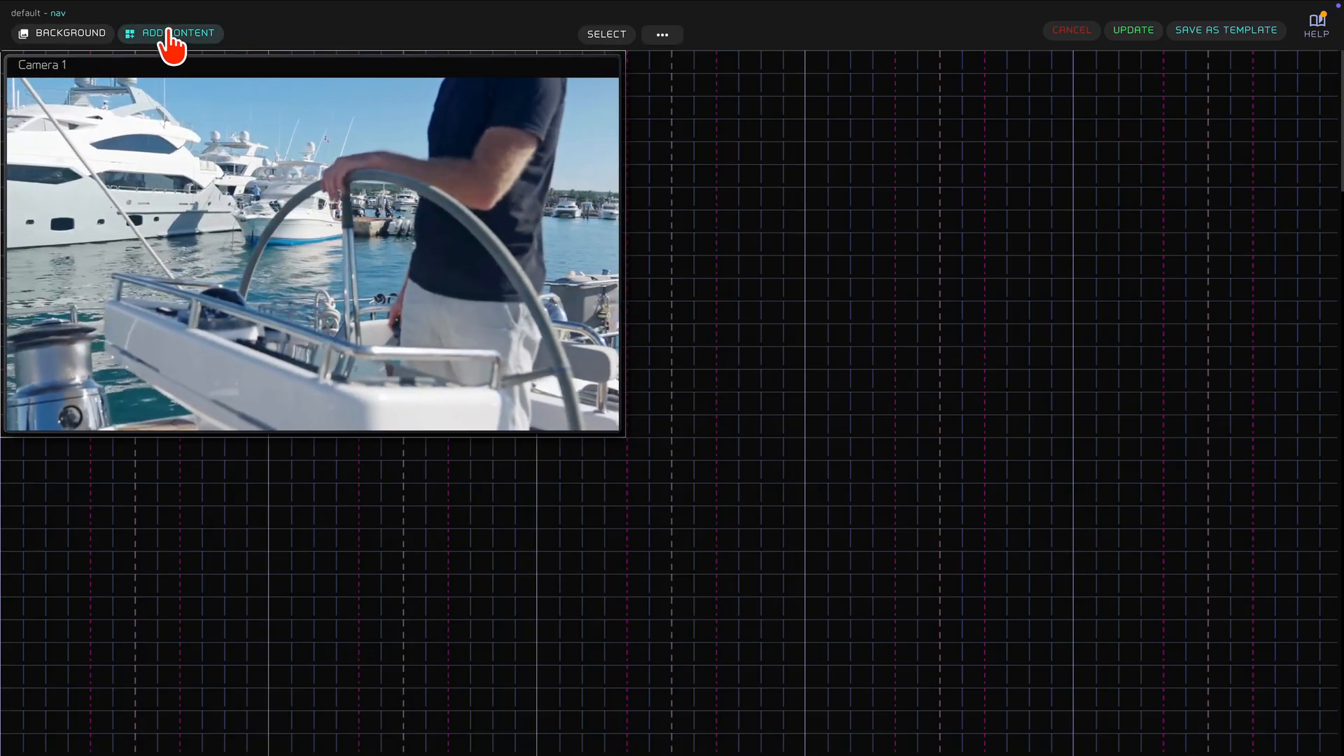
# Add a Camera Matrix widget and size it to fill the top-right area beside Camera 1.
pyautogui.click(179, 34)
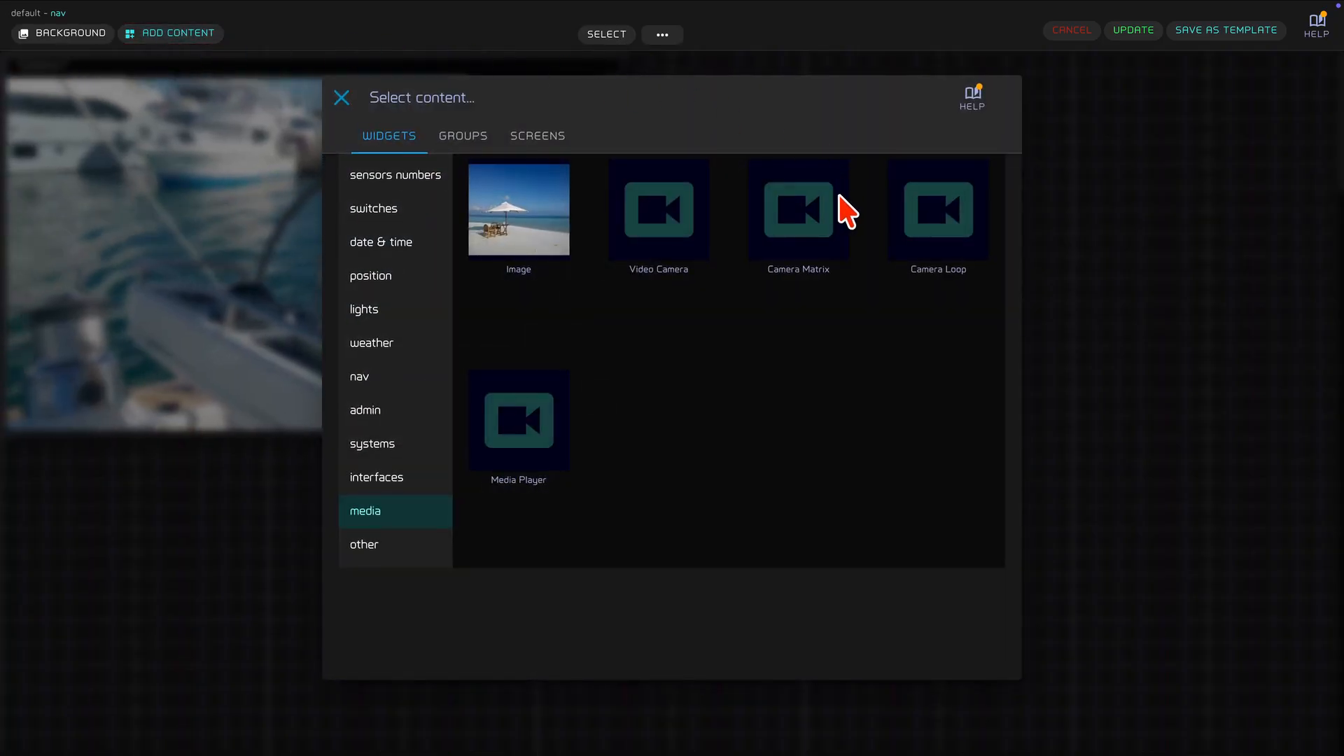
pyautogui.click(798, 210)
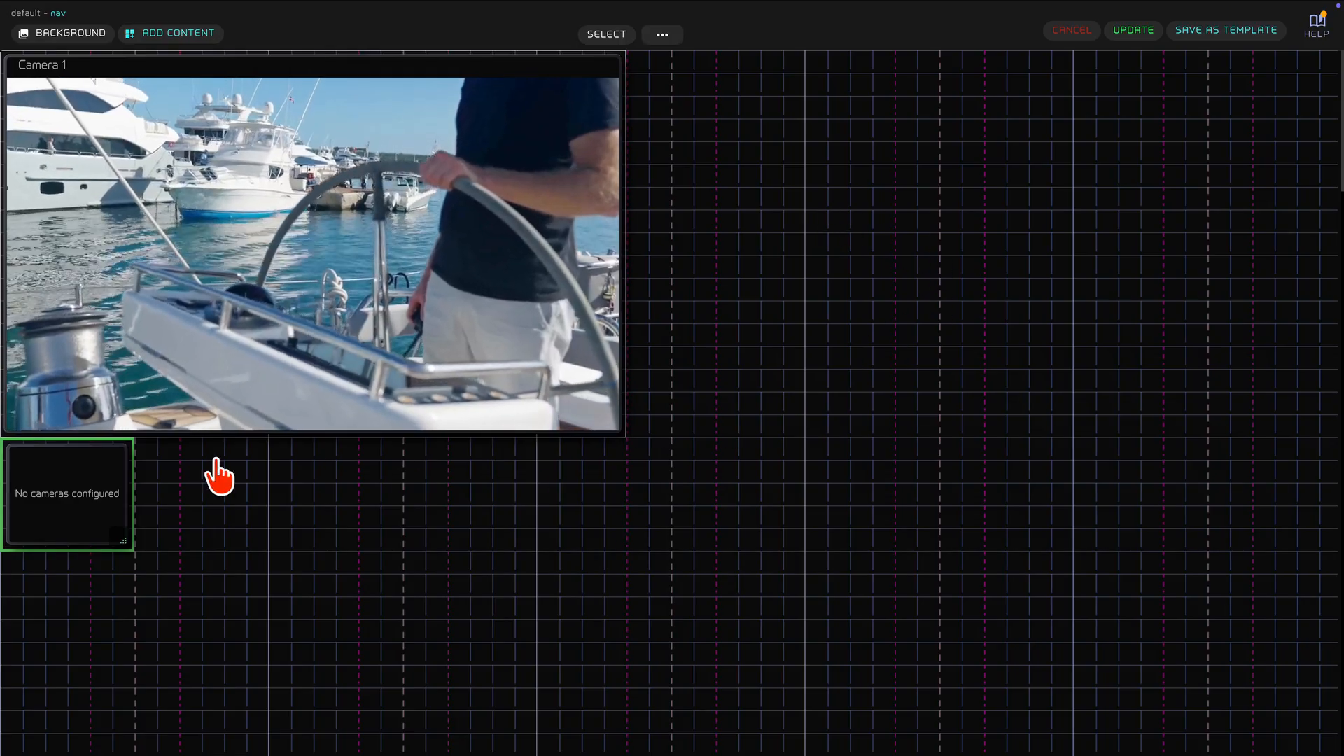
pyautogui.moveTo(67, 495); pyautogui.dragTo(698, 105)
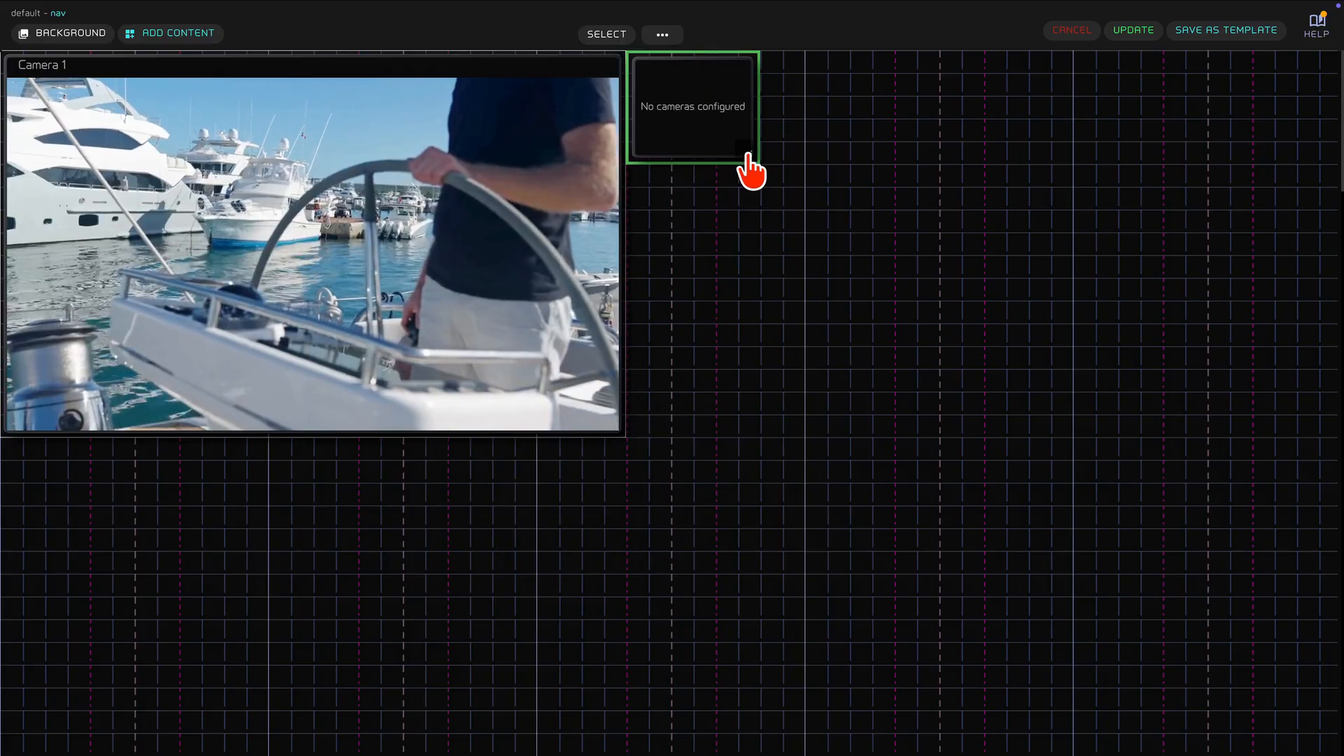
pyautogui.moveTo(749, 157); pyautogui.dragTo(1325, 430)
pyautogui.click(852, 157)
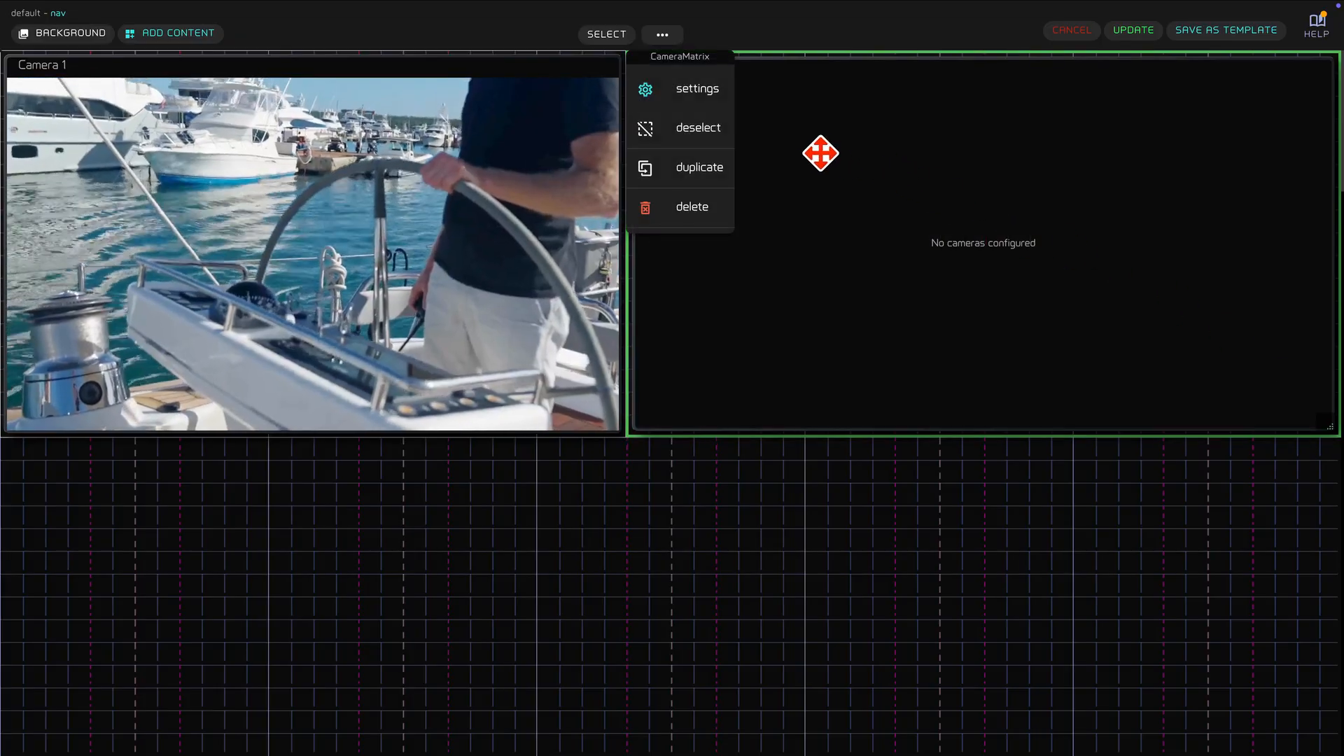
# Add Cam1, Cam2, Cam3 and Foredeck to the Camera Matrix settings and apply.
pyautogui.click(694, 94)
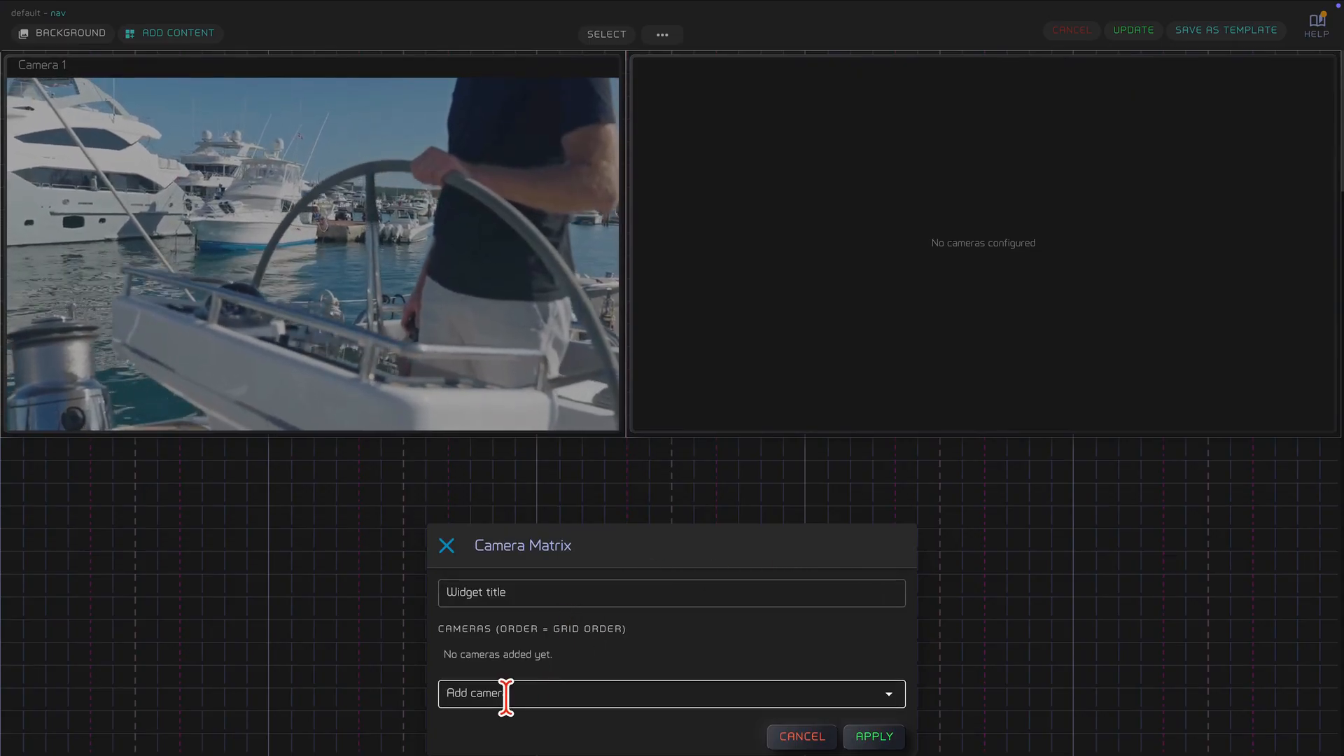
pyautogui.click(549, 694)
pyautogui.click(517, 642)
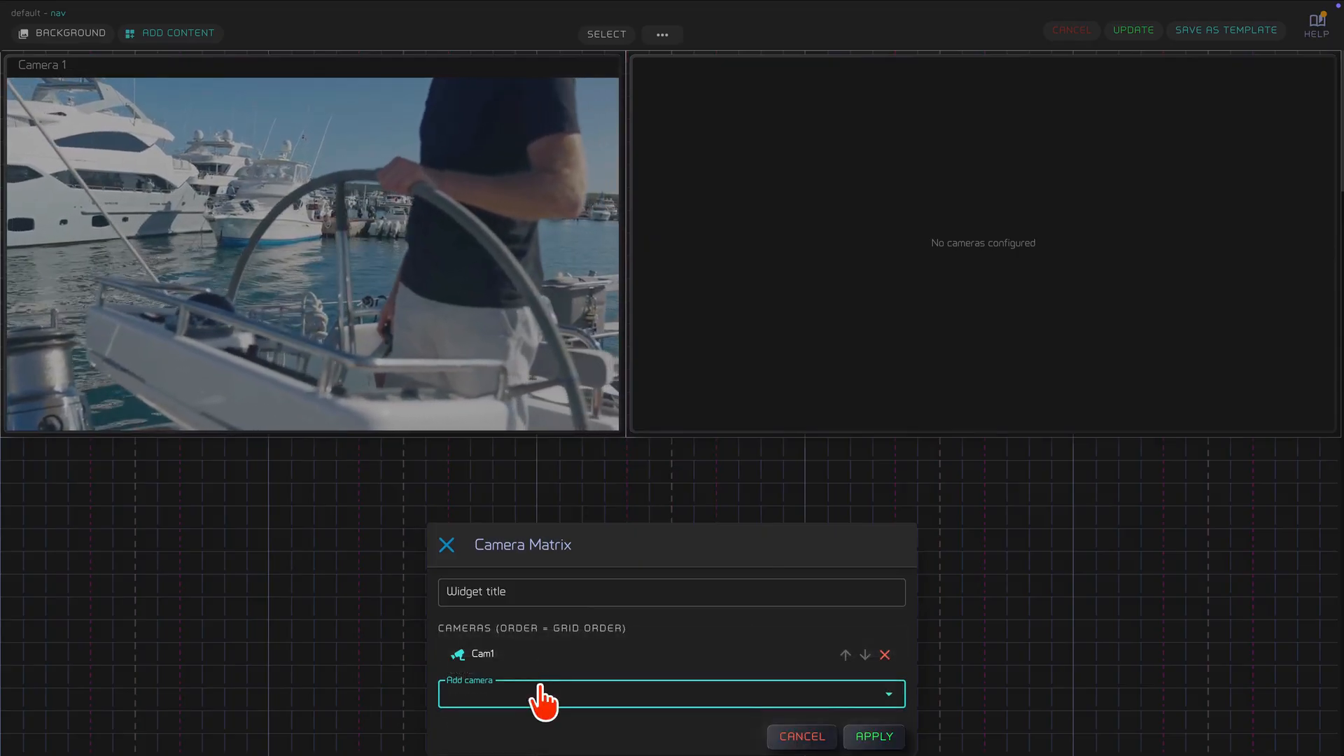
pyautogui.click(543, 702)
pyautogui.click(525, 674)
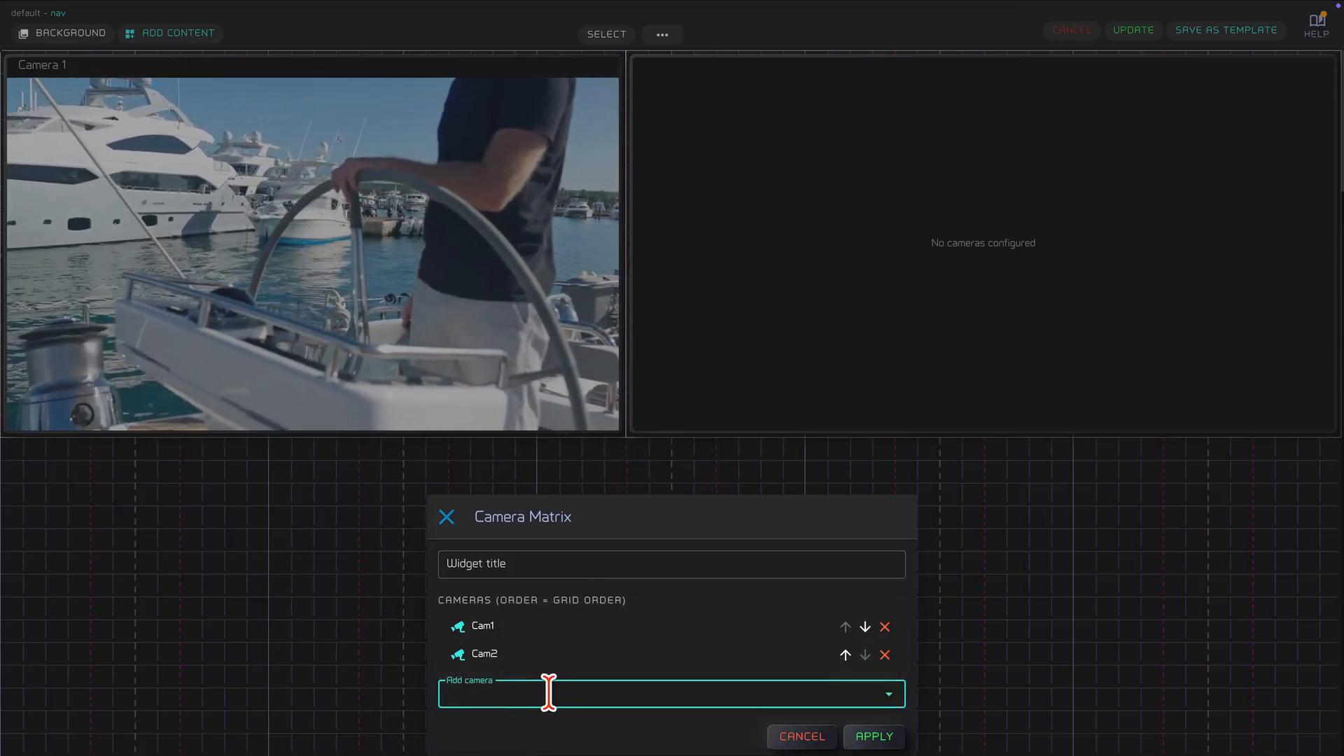
pyautogui.click(548, 694)
pyautogui.click(525, 698)
pyautogui.click(546, 693)
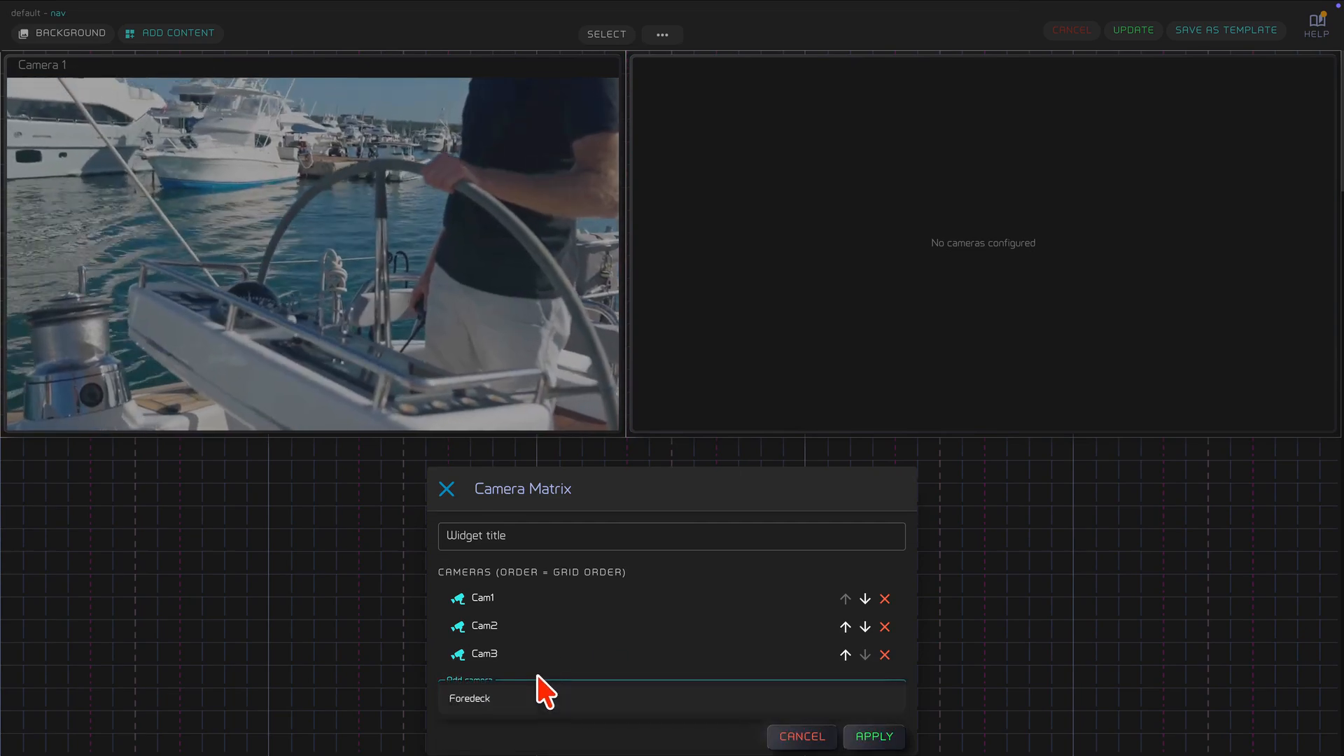
pyautogui.click(507, 698)
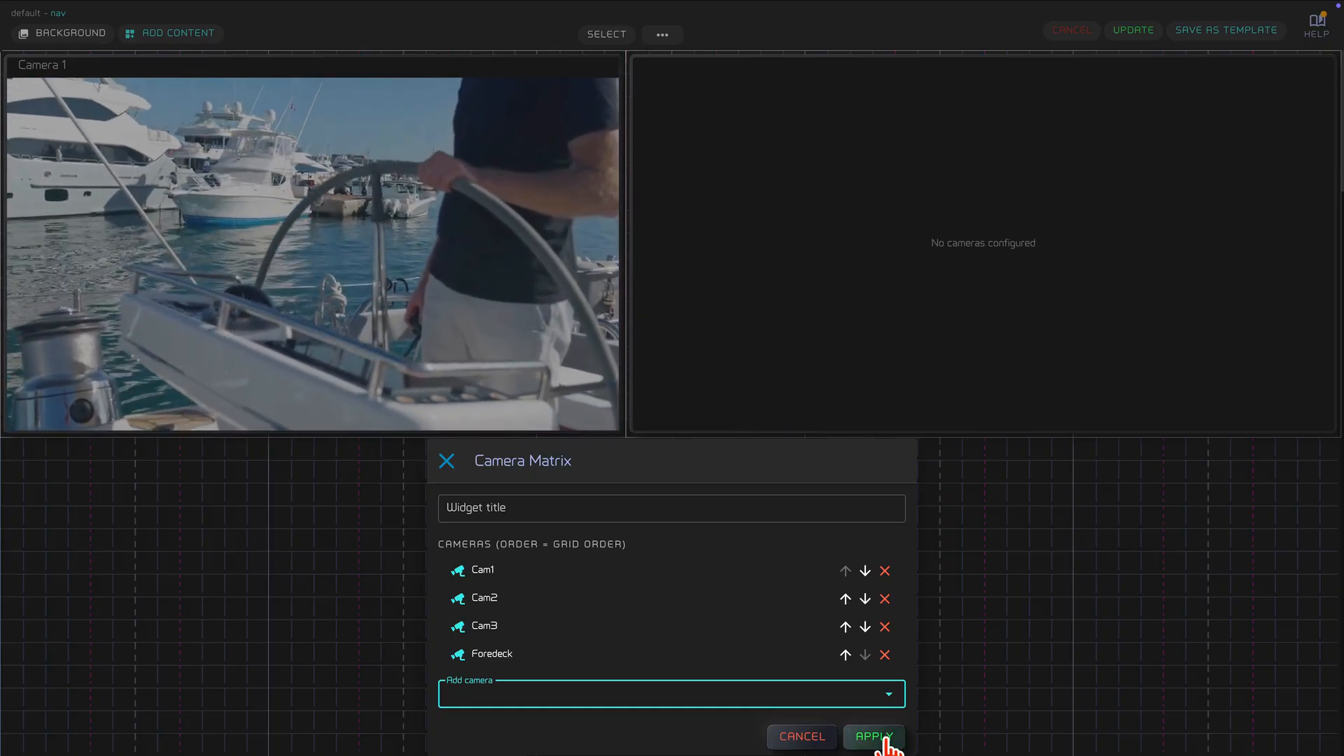
pyautogui.click(886, 743)
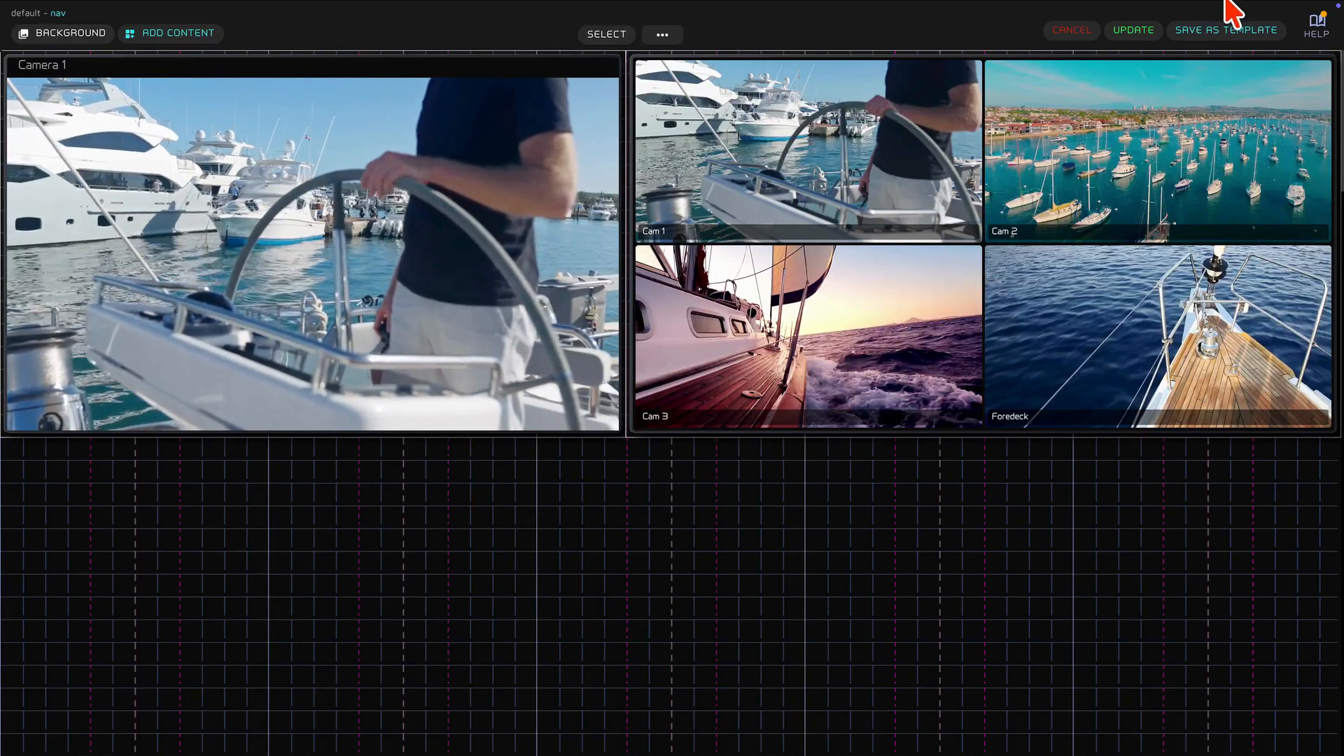
# Save the layout with UPDATE, view the Cam 3 feed full screen, then close it and return to editing.
pyautogui.click(1135, 32)
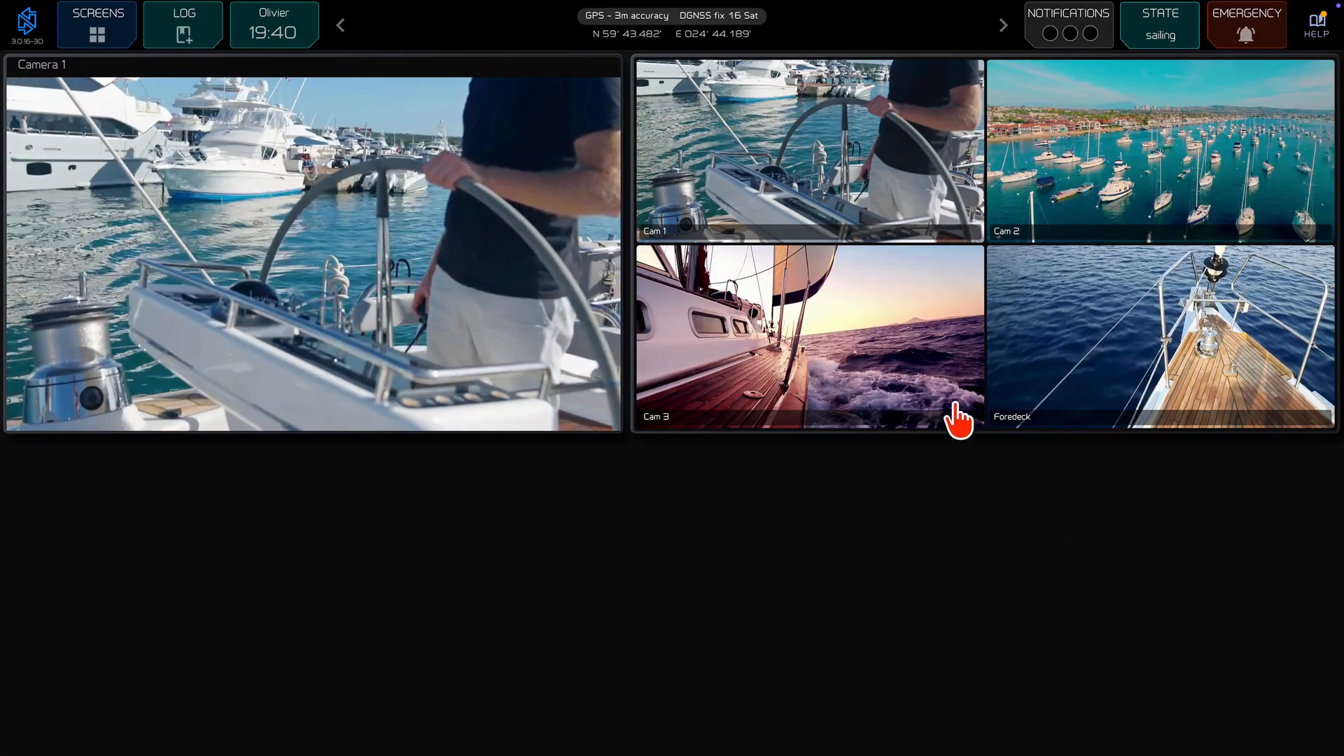
pyautogui.click(855, 342)
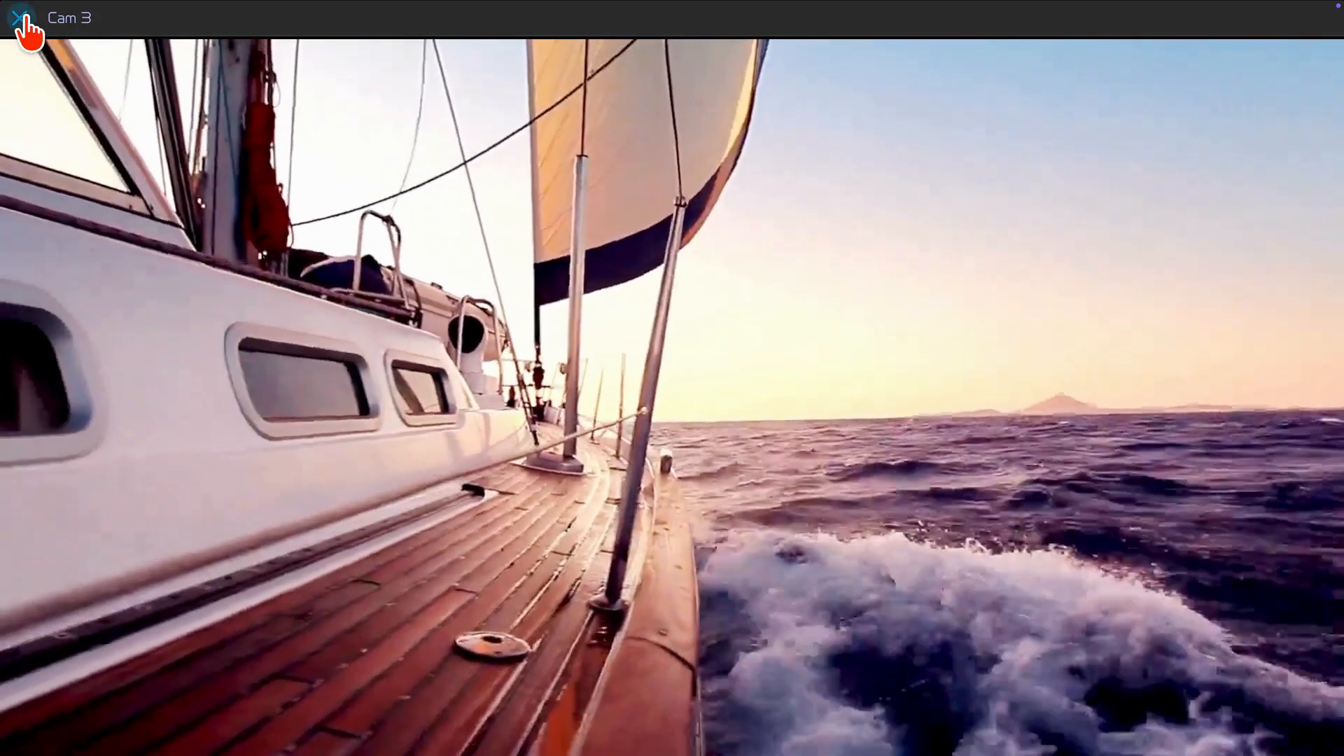
pyautogui.click(20, 18)
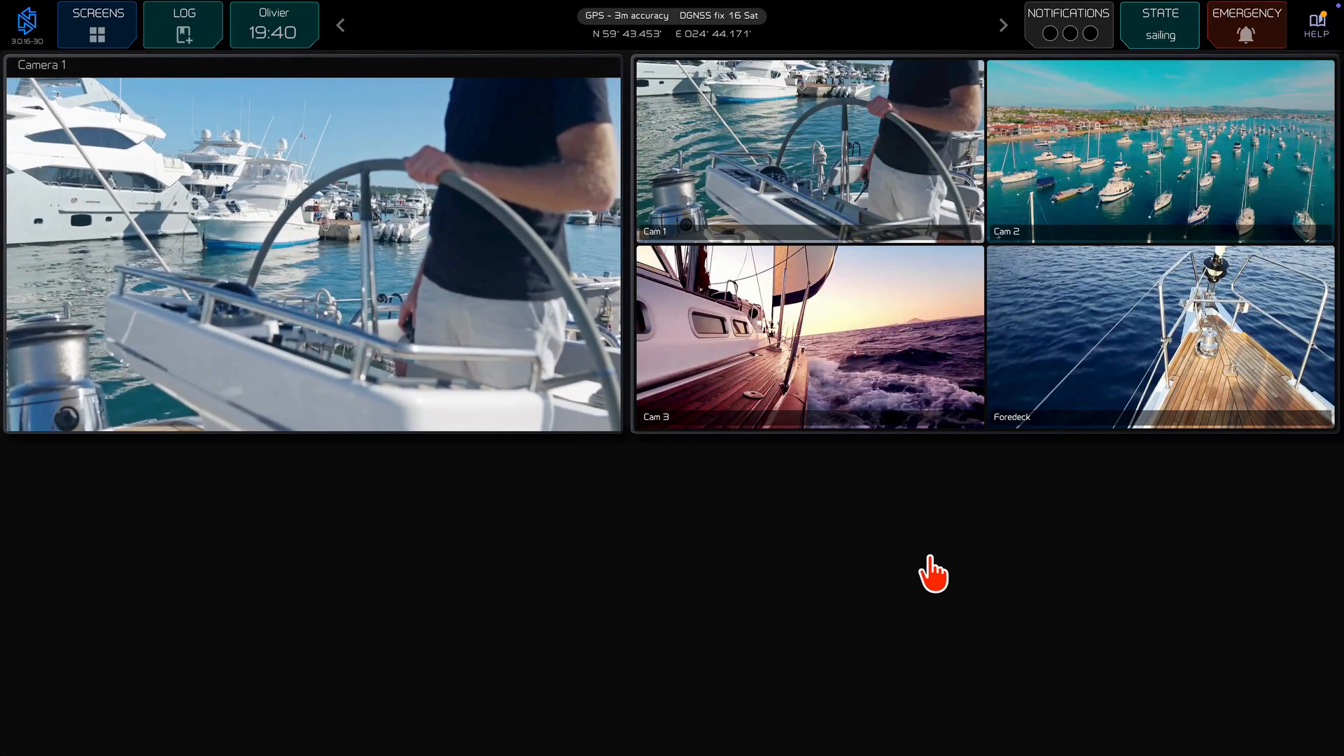
pyautogui.click(103, 43)
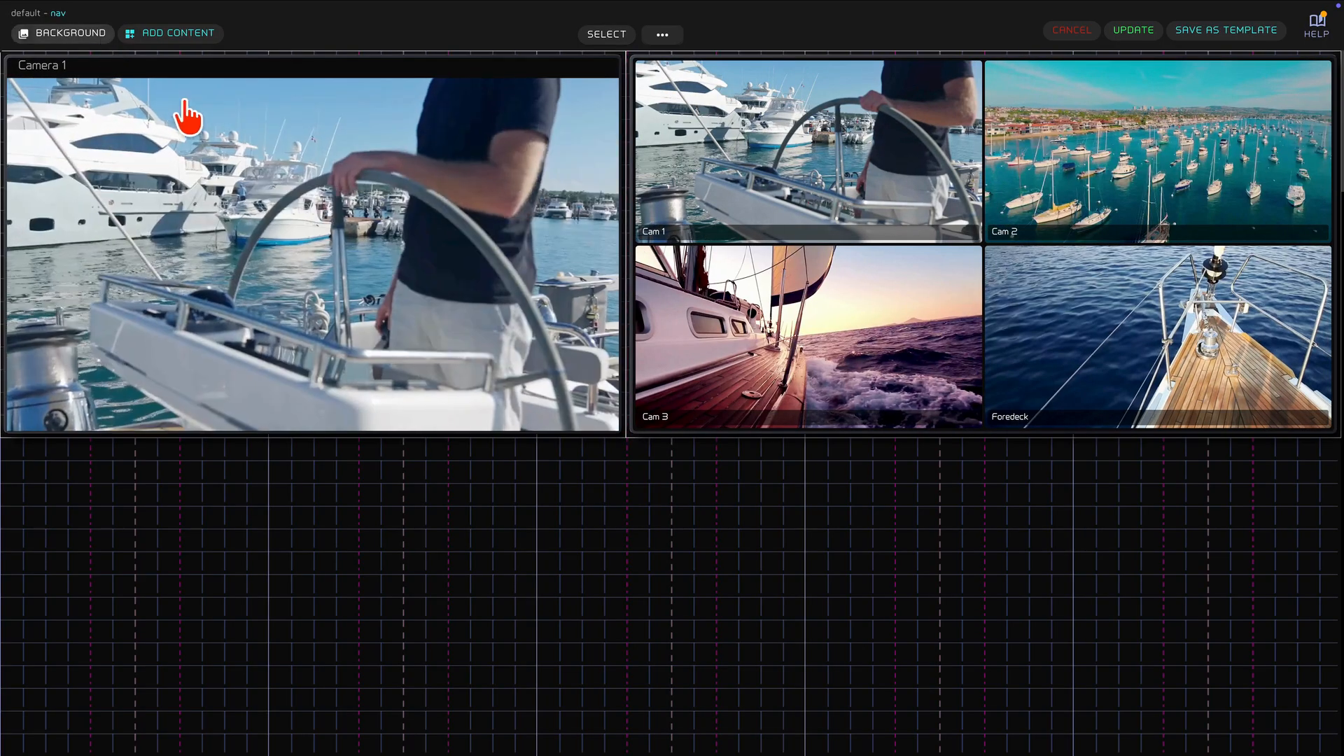
# Add a Camera Loop widget and enlarge it to fill the lower-left area below Camera 1.
pyautogui.click(181, 35)
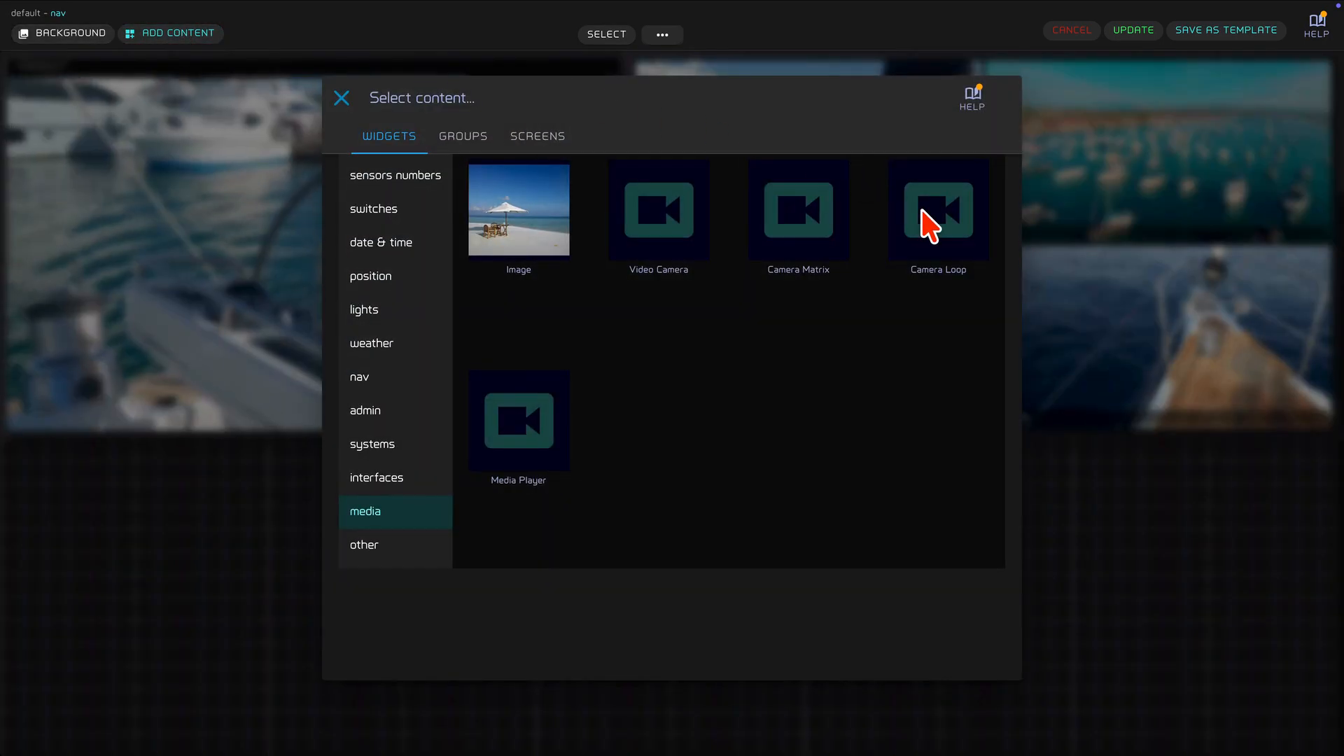
pyautogui.click(928, 222)
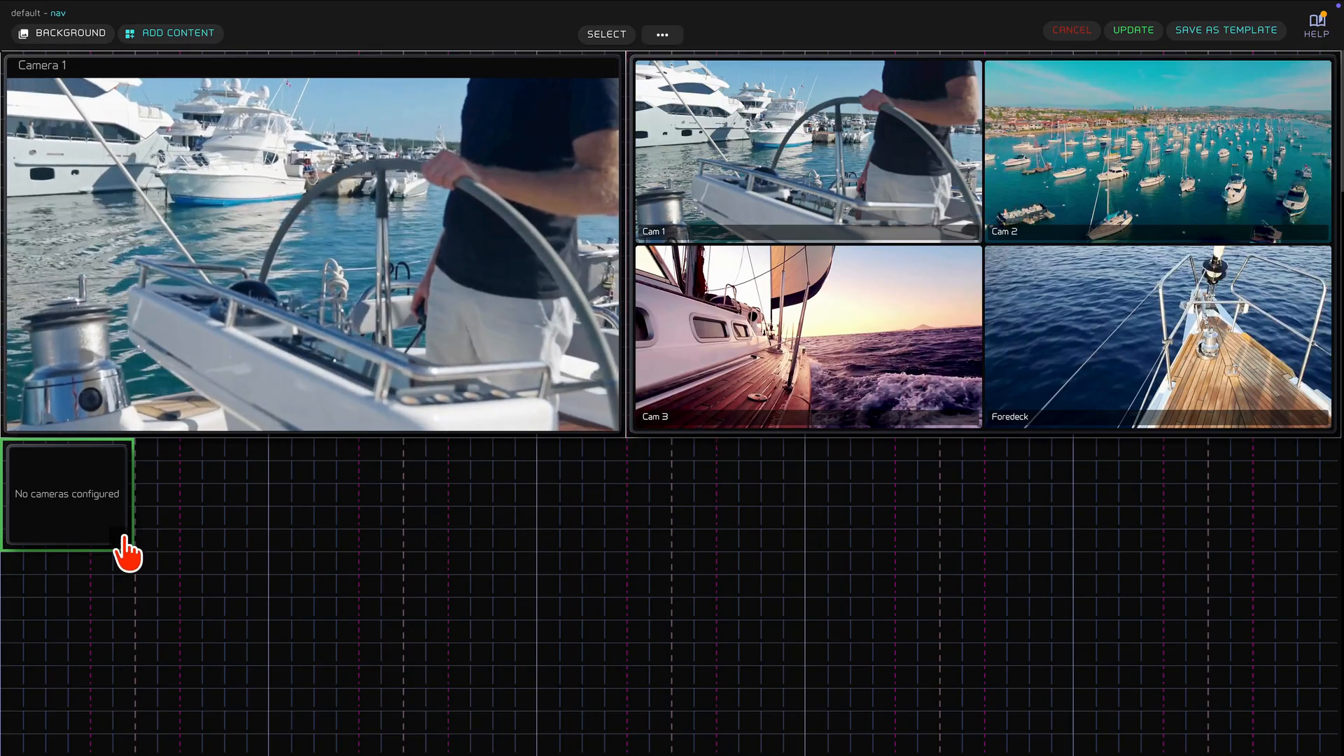
pyautogui.moveTo(123, 539); pyautogui.dragTo(613, 755)
pyautogui.click(423, 544)
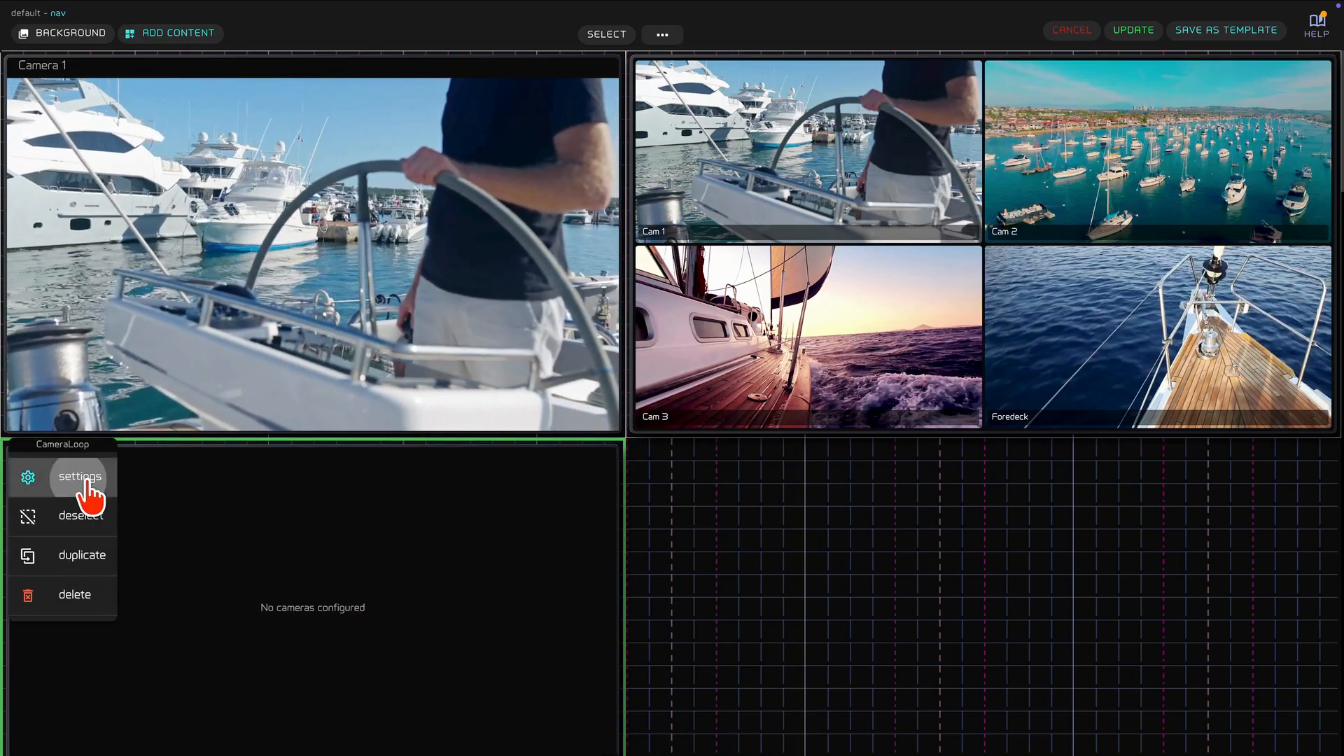
pyautogui.click(87, 480)
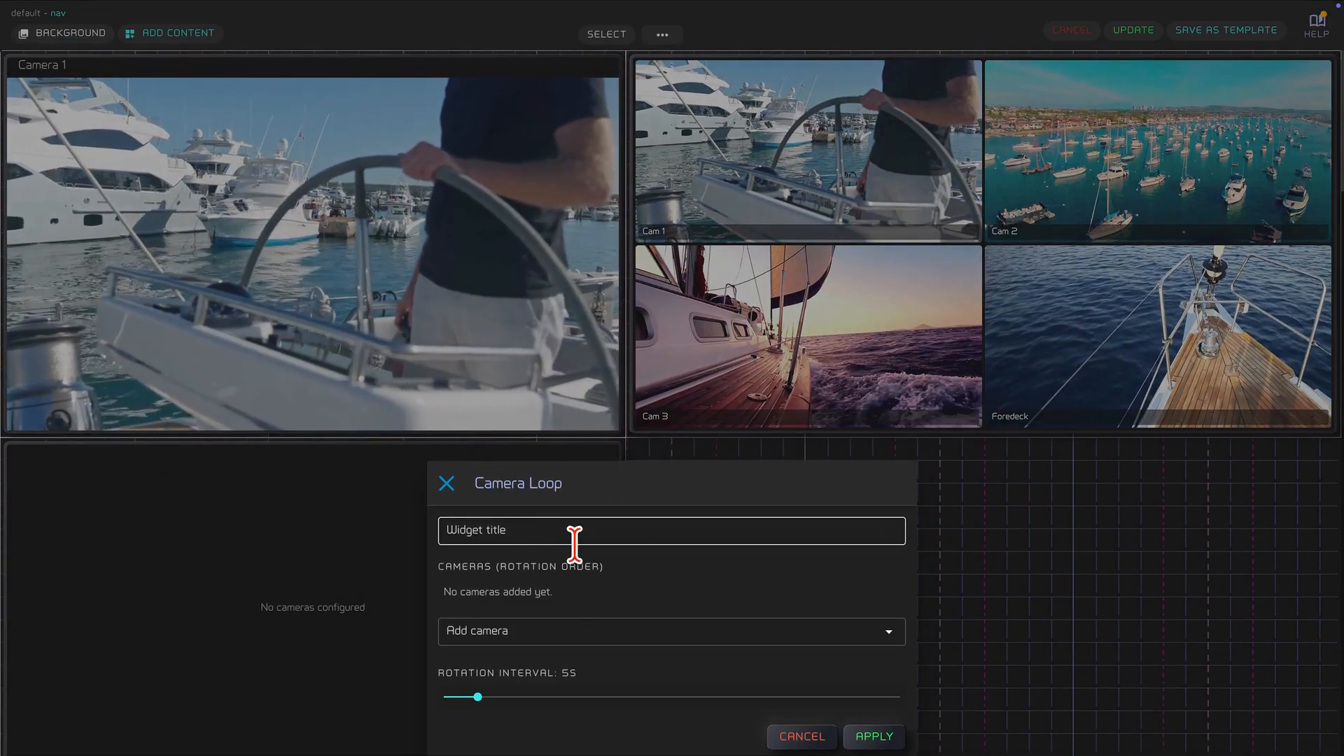
# Add Cam1, Cam2, Cam3 and Foredeck to the camera loop.
pyautogui.click(558, 632)
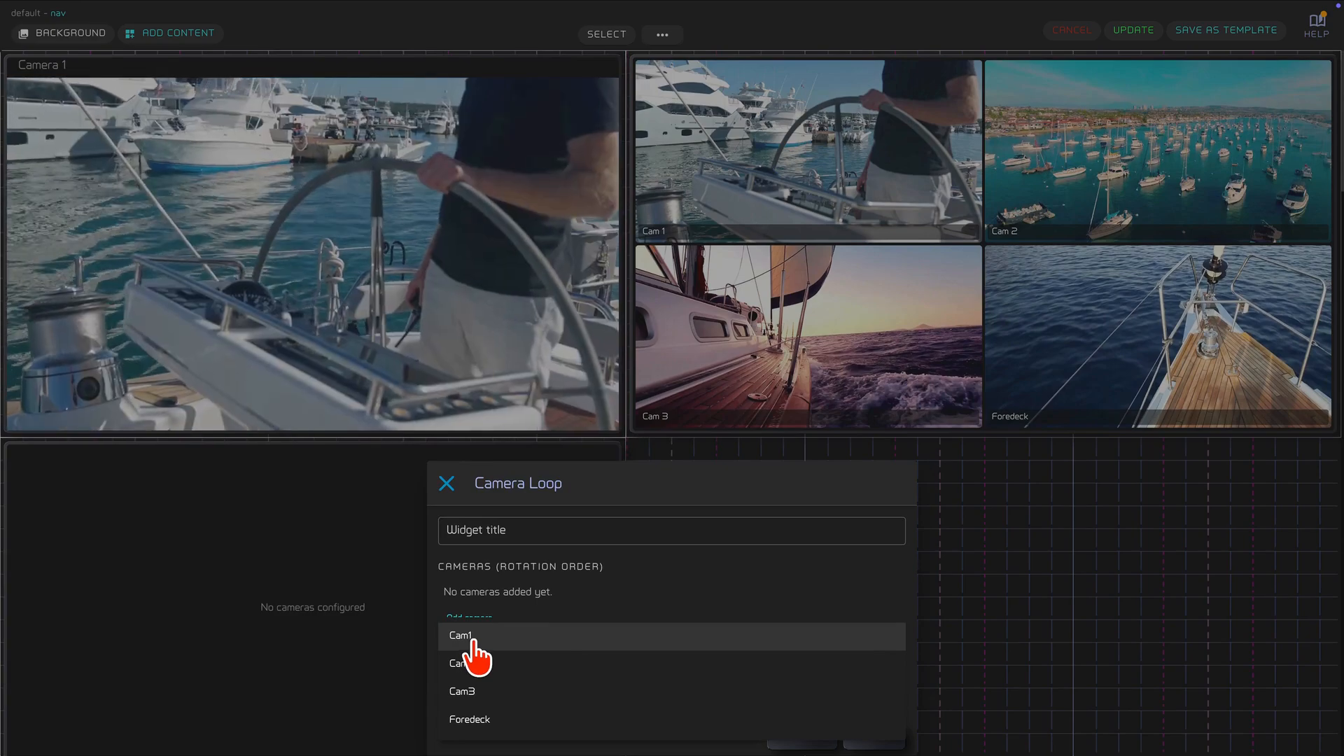
pyautogui.click(473, 638)
pyautogui.click(487, 638)
pyautogui.click(488, 638)
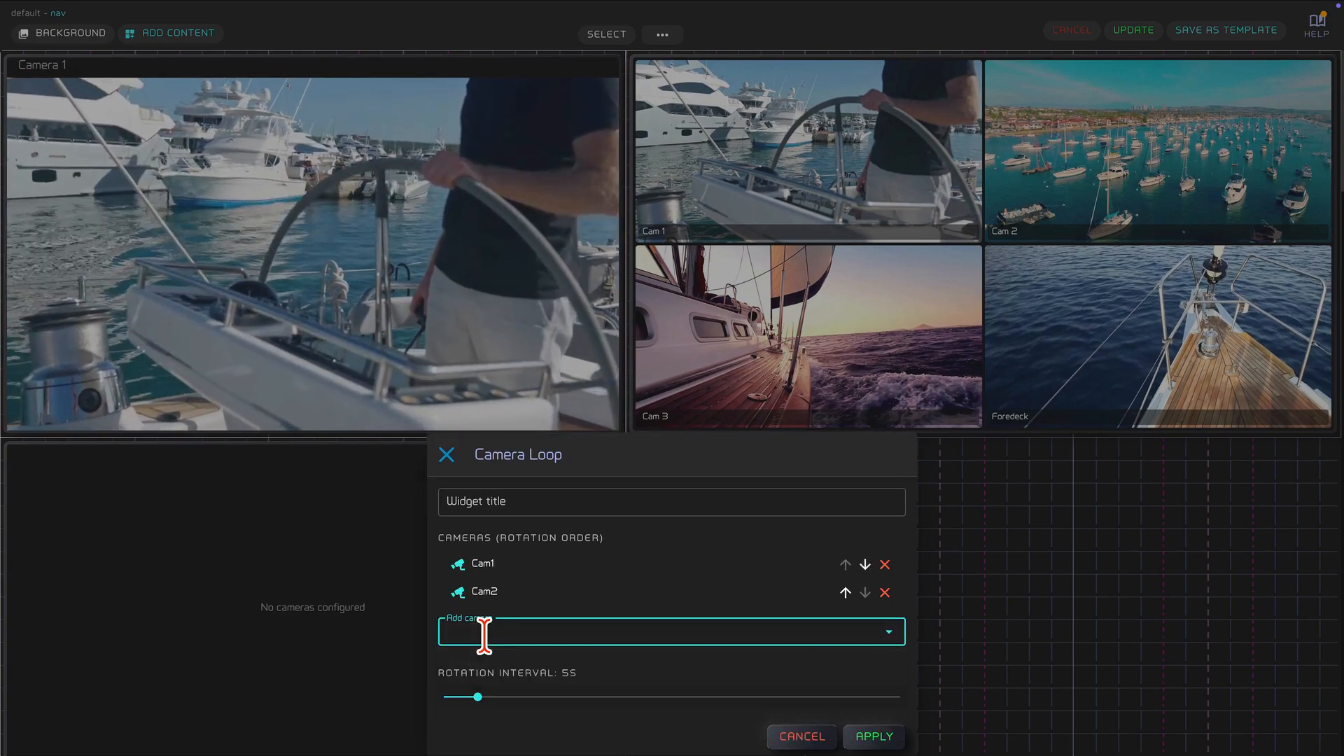
pyautogui.click(484, 633)
pyautogui.click(485, 636)
pyautogui.click(485, 633)
pyautogui.click(485, 636)
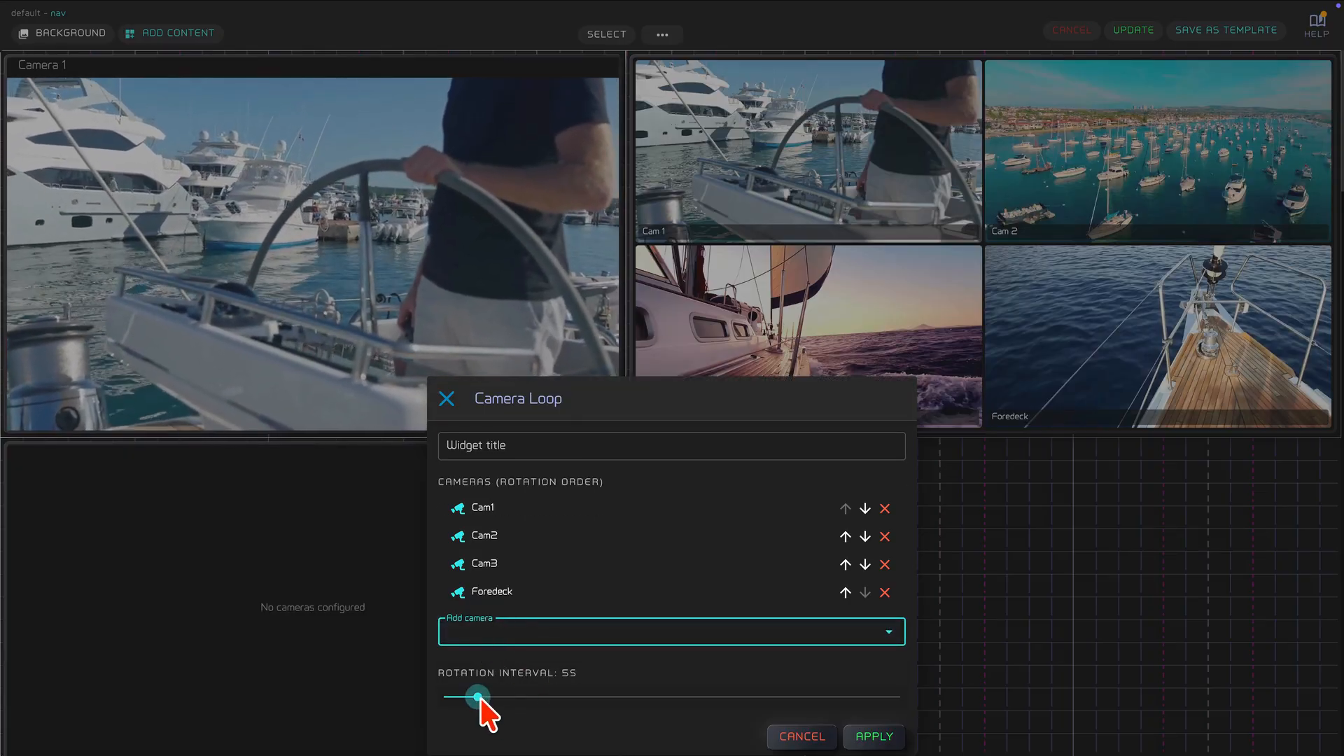
# Set the loop's rotation interval to 6 seconds and apply the settings.
pyautogui.moveTo(525, 697); pyautogui.dragTo(501, 709)
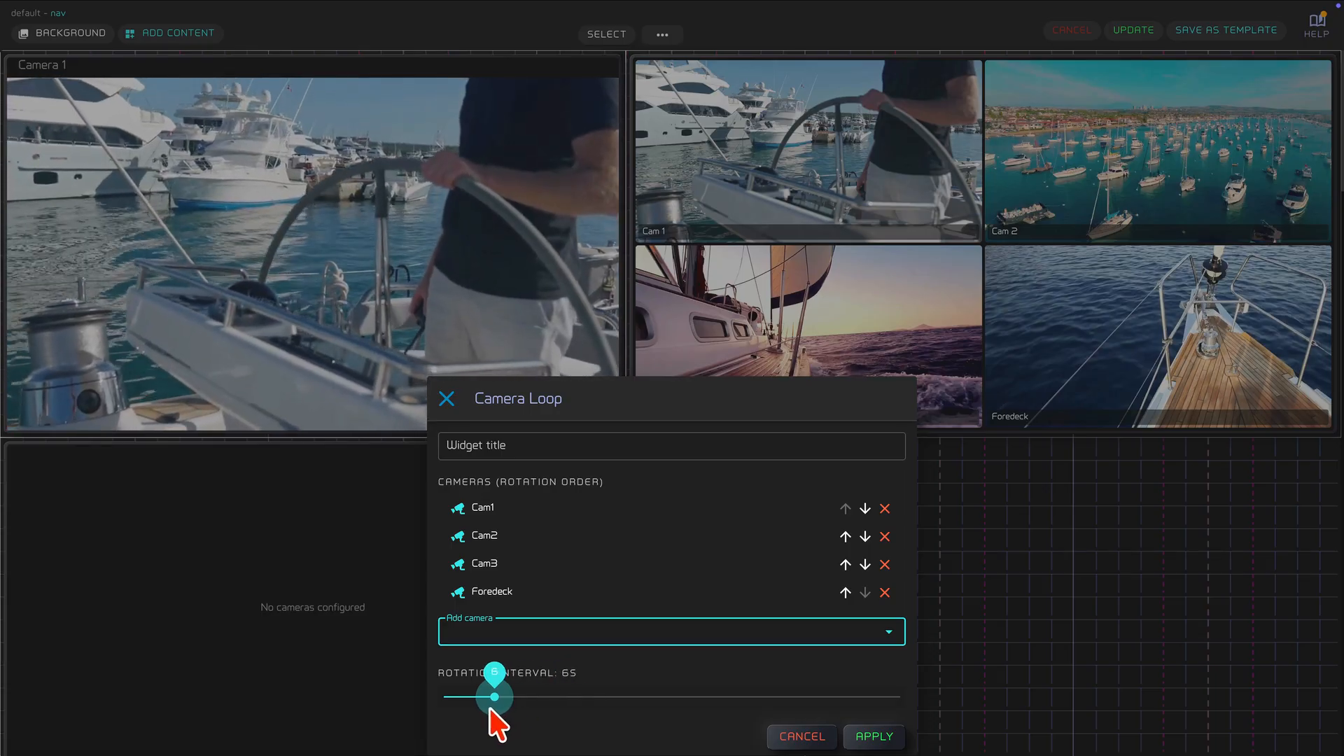
pyautogui.moveTo(498, 724); pyautogui.dragTo(496, 724)
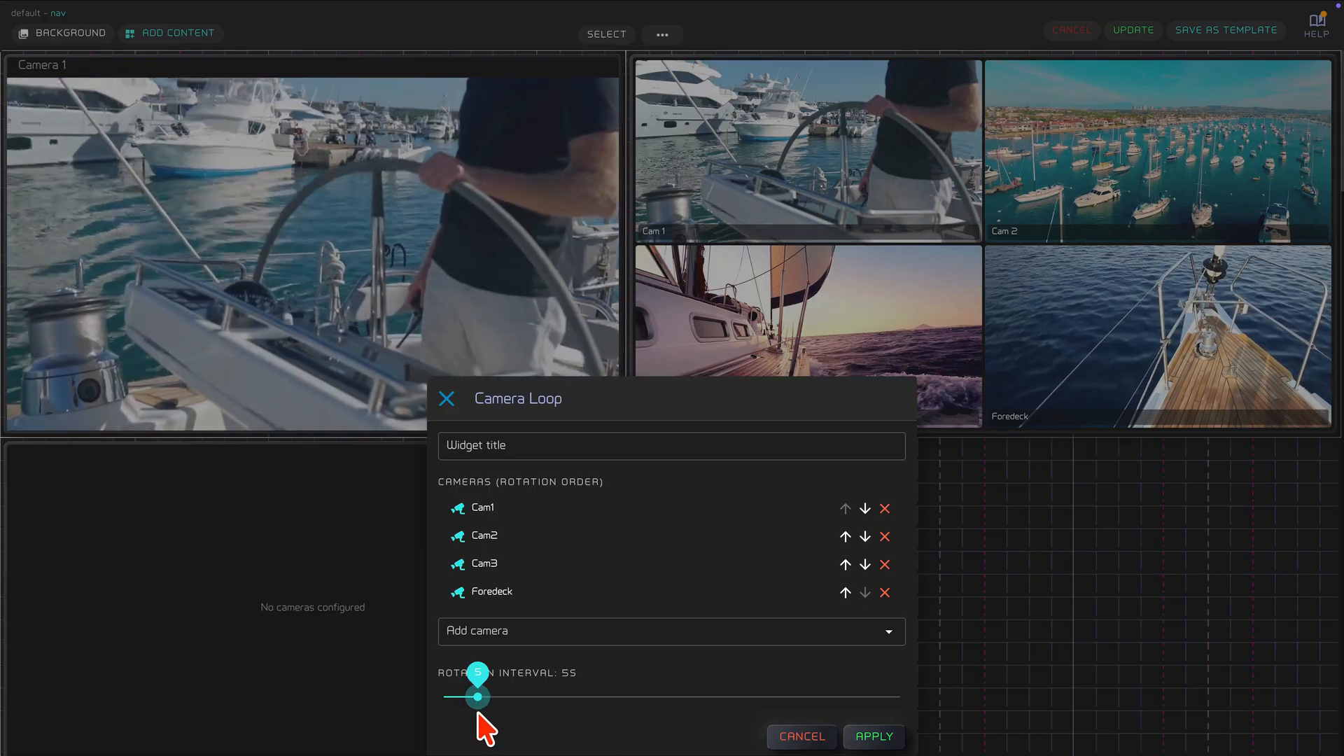
pyautogui.moveTo(483, 698); pyautogui.dragTo(507, 718)
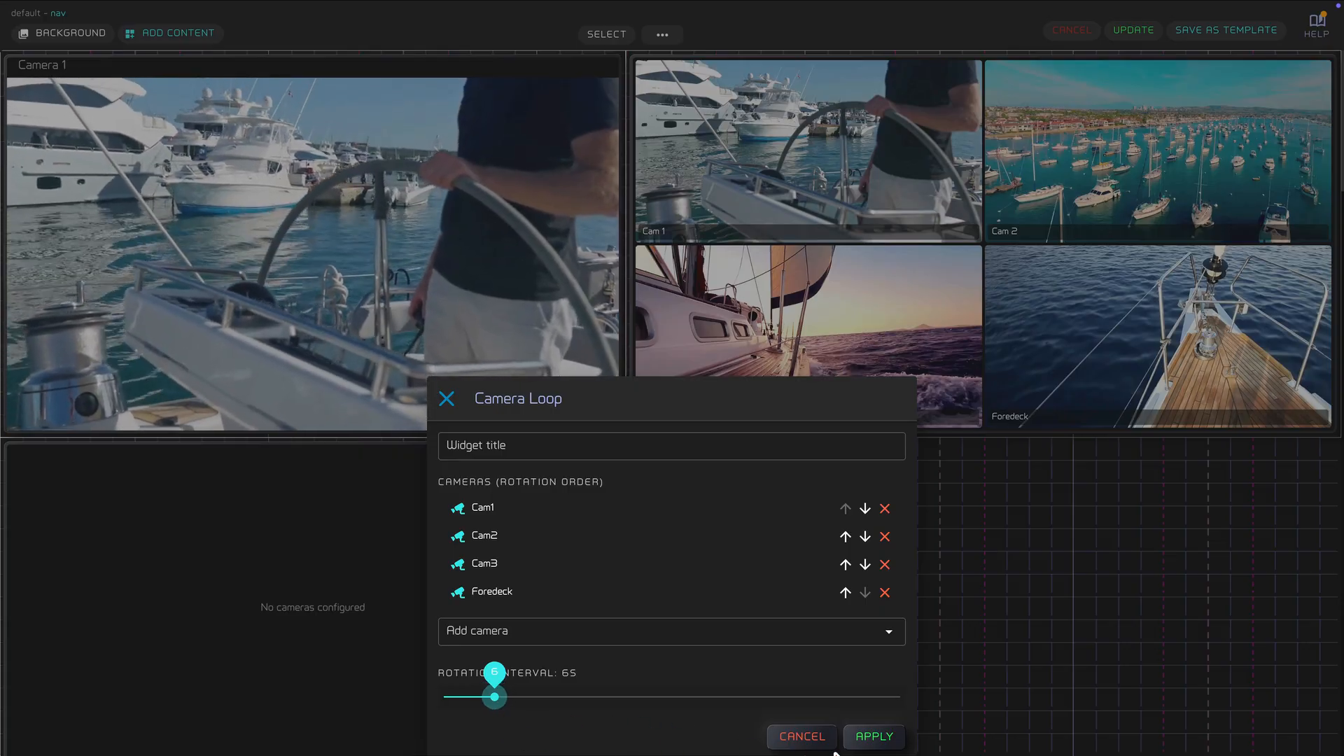
pyautogui.click(871, 738)
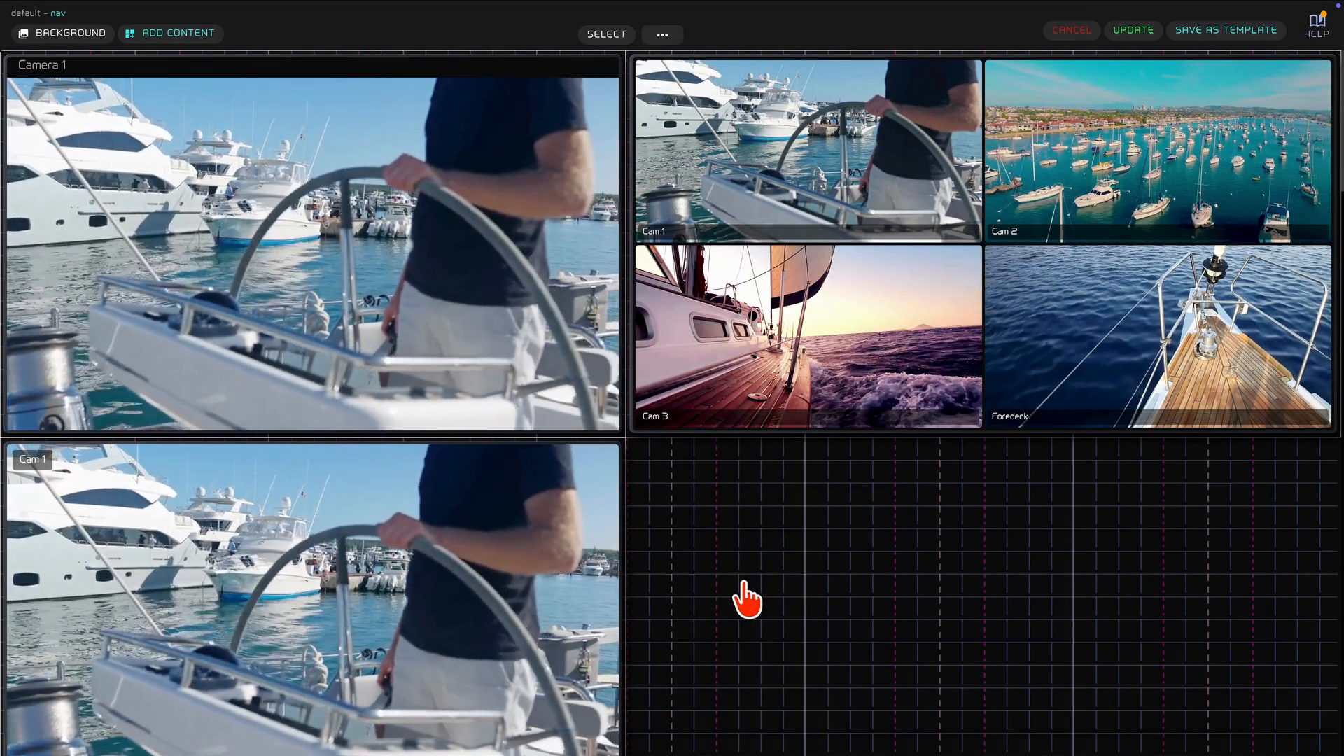
# Adjust the Camera Loop widget's height, then save the layout with UPDATE to show it live.
pyautogui.click(546, 604)
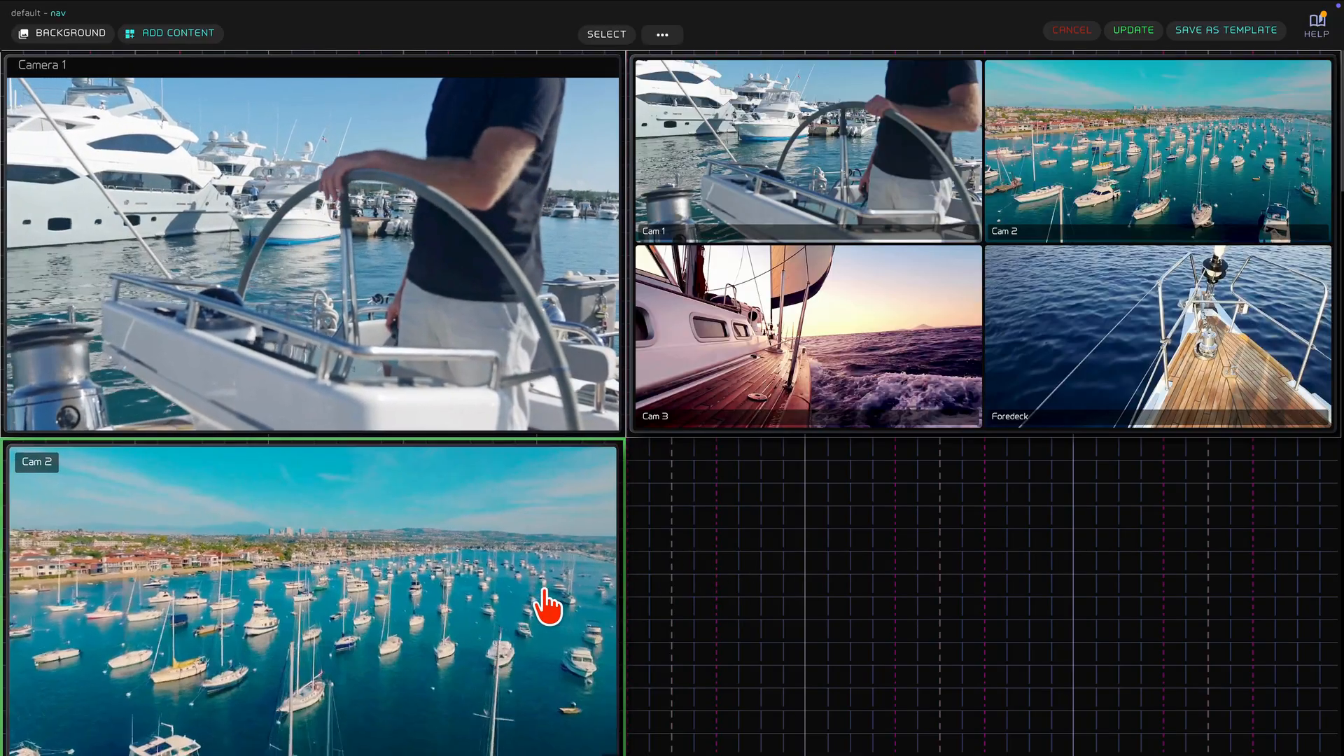
pyautogui.scroll(-1, 658, 642)
pyautogui.moveTo(624, 693); pyautogui.dragTo(623, 653)
pyautogui.scroll(1, 701, 577)
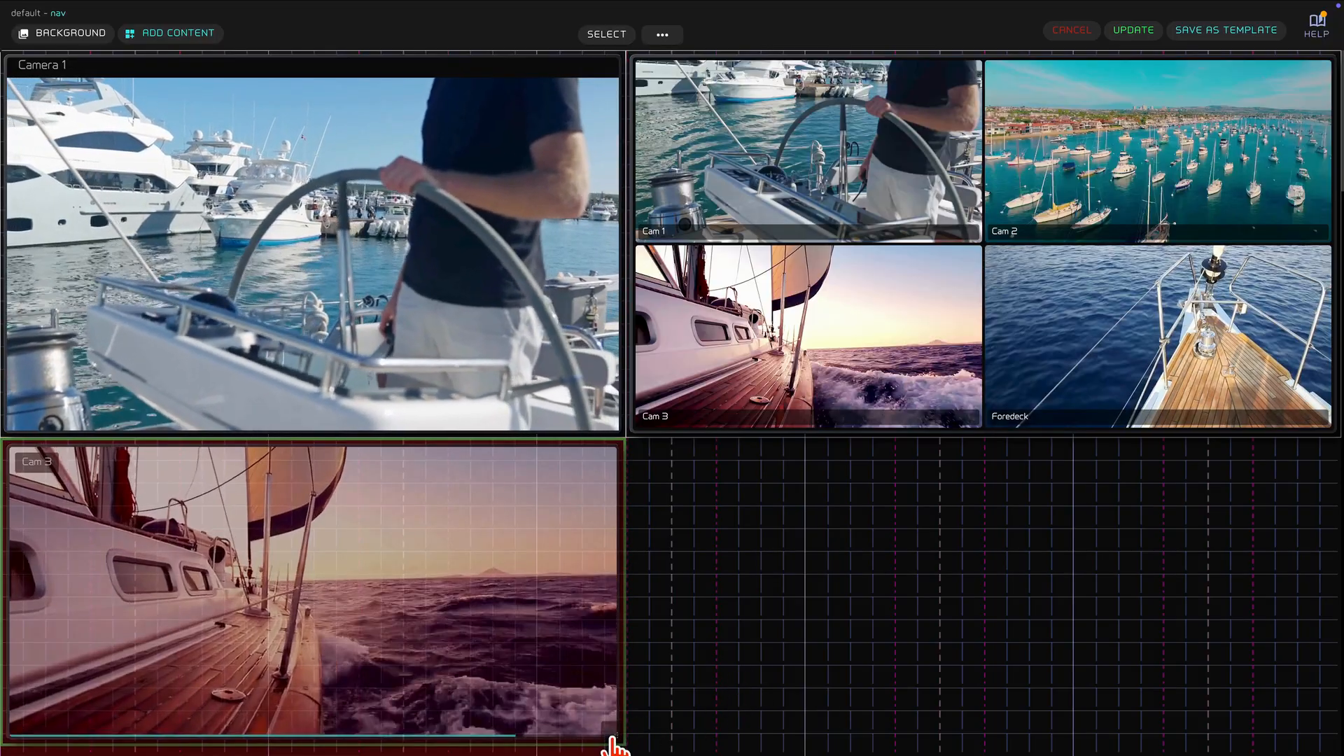
pyautogui.click(1133, 30)
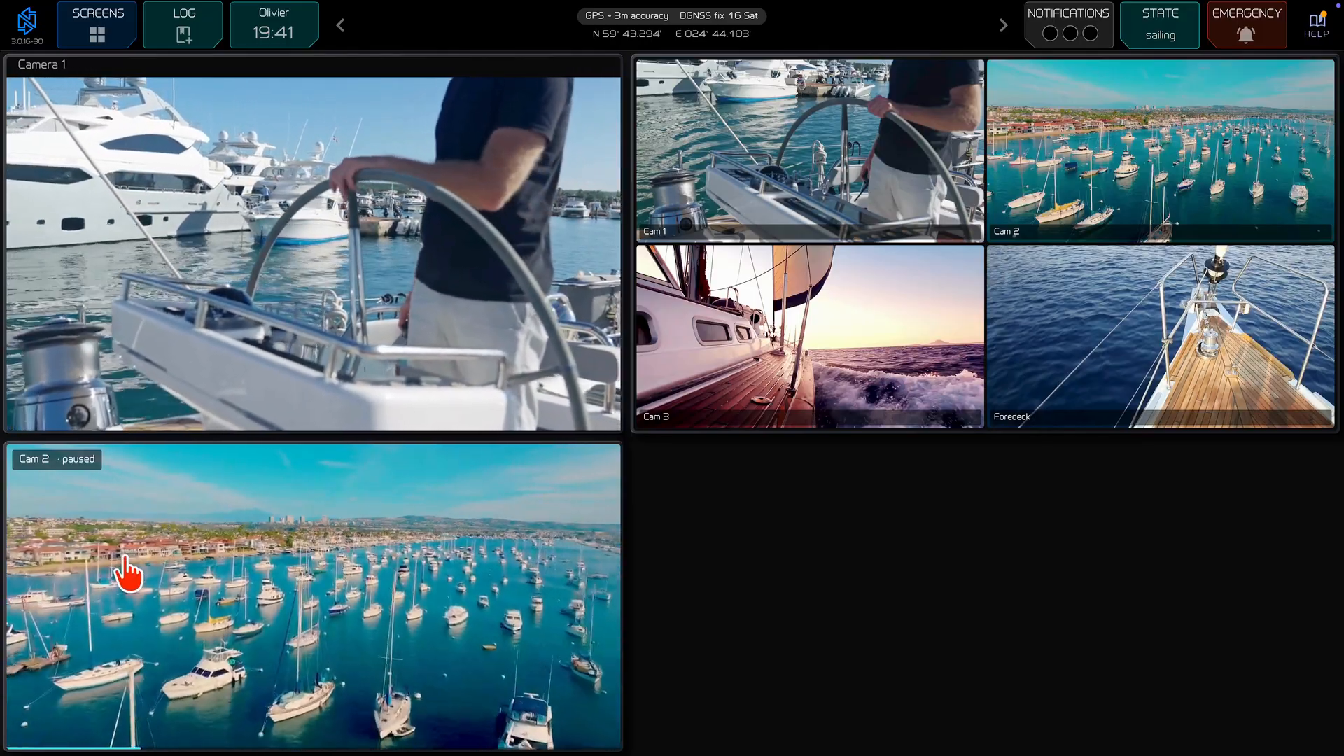
# Resume the paused Camera Loop so it cycles through Cam 3, Foredeck and back to Cam 1.
pyautogui.click(338, 584)
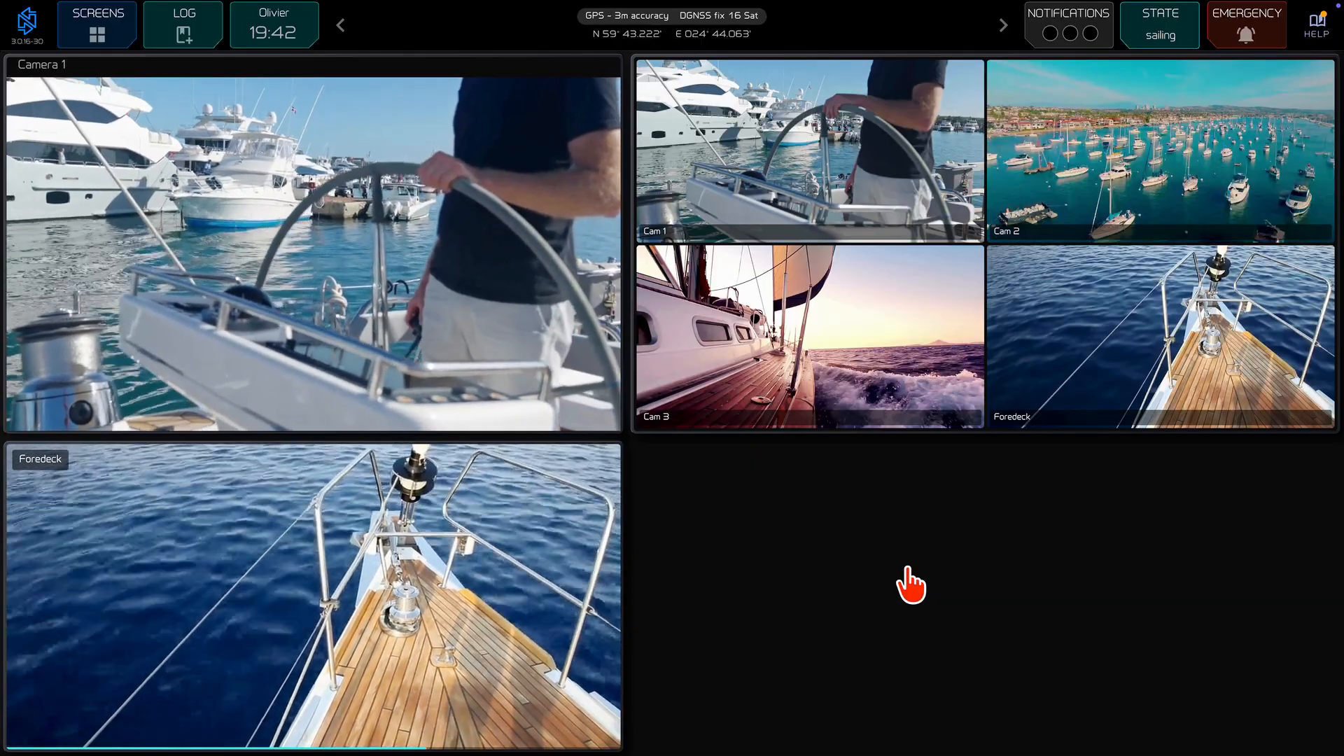
pyautogui.click(931, 162)
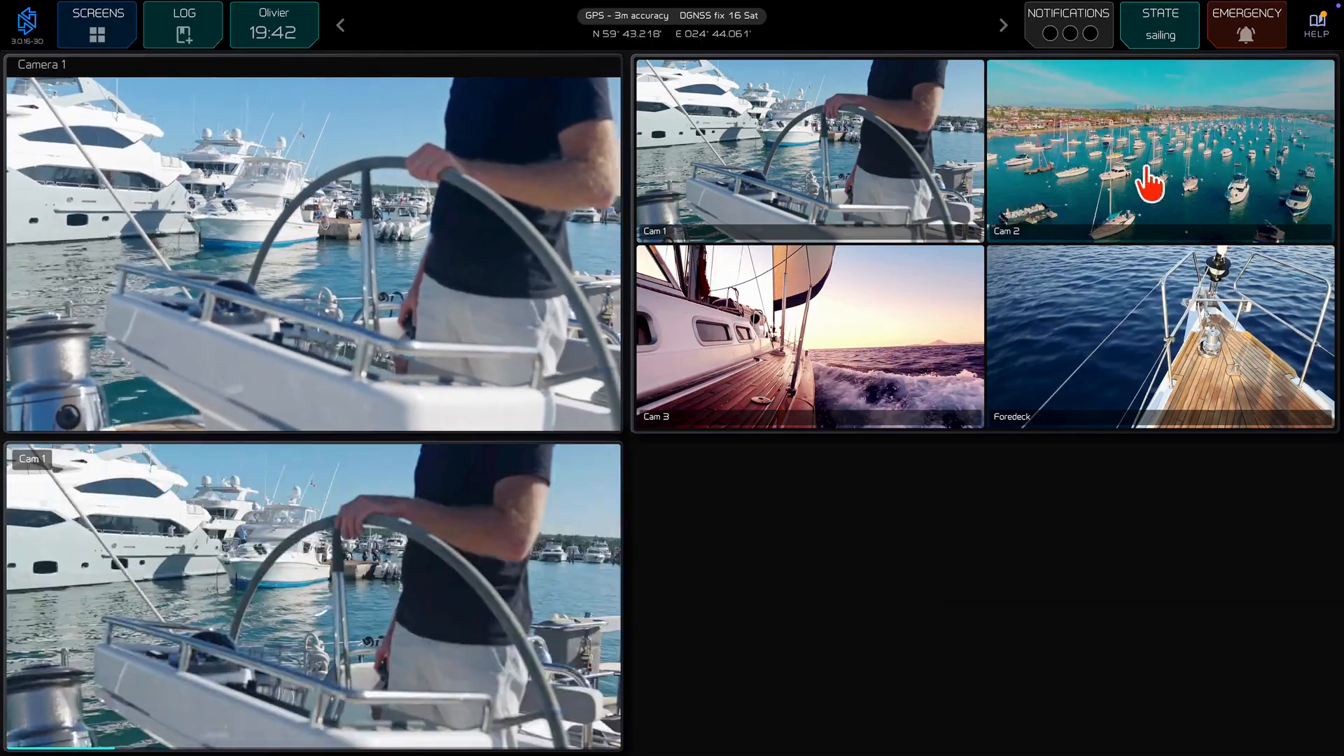